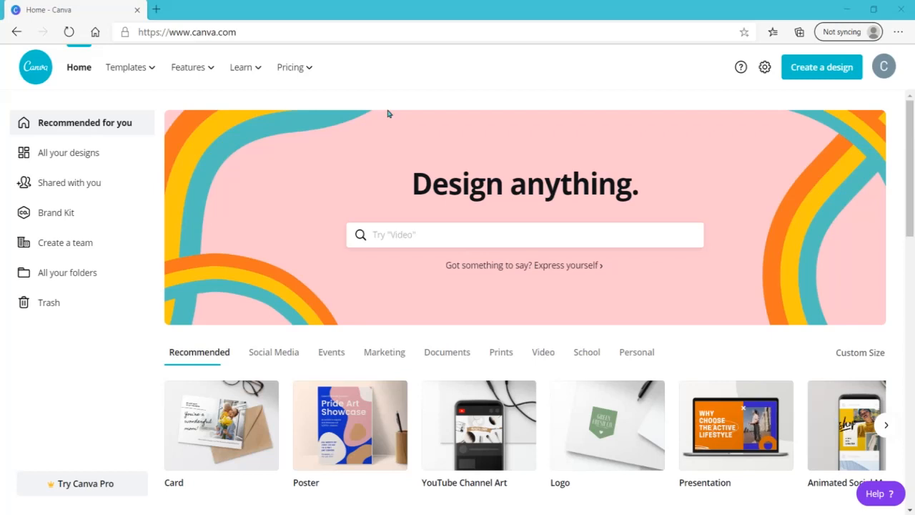
- Create a new blank Animated Social Media design from the Social Media category
left_click(281, 353)
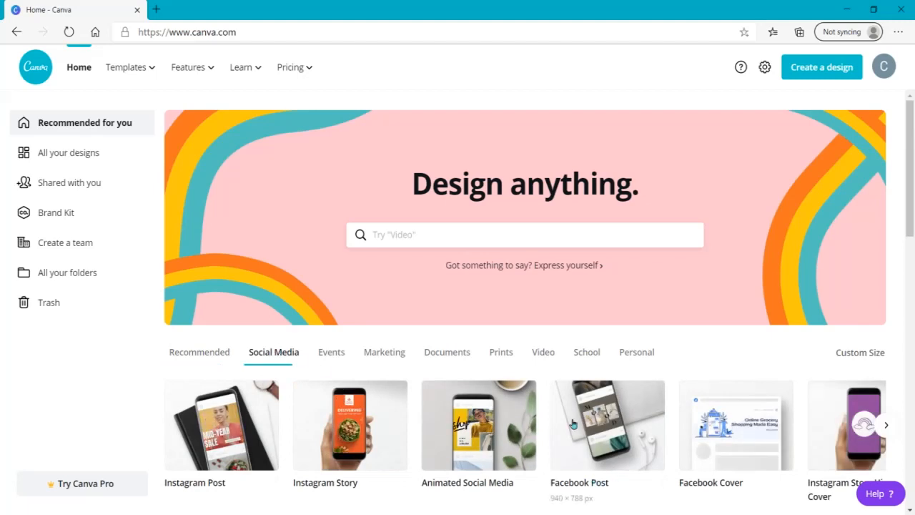
left_click(449, 485)
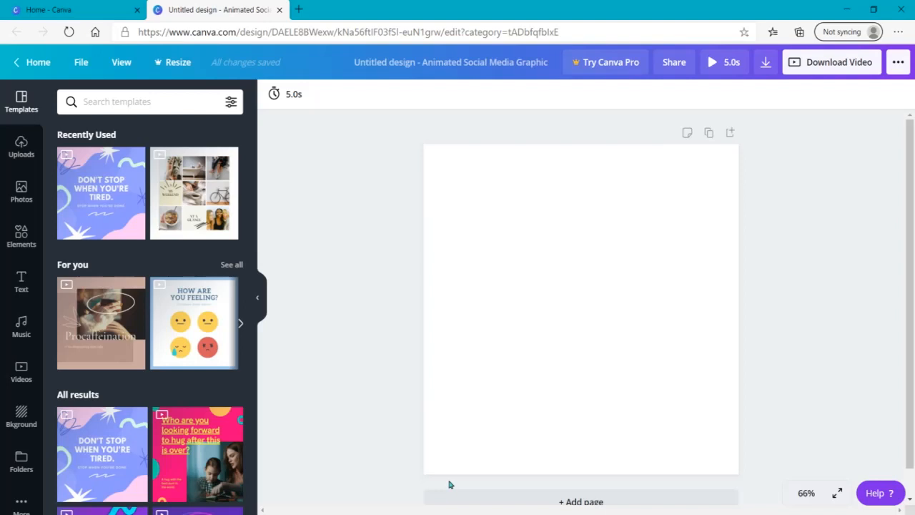
- Try the "My Weekend at a Glance", "Don't stop when you're tired" and "How are you feeling?" templates on the page
left_click_drag(226, 214, 484, 236)
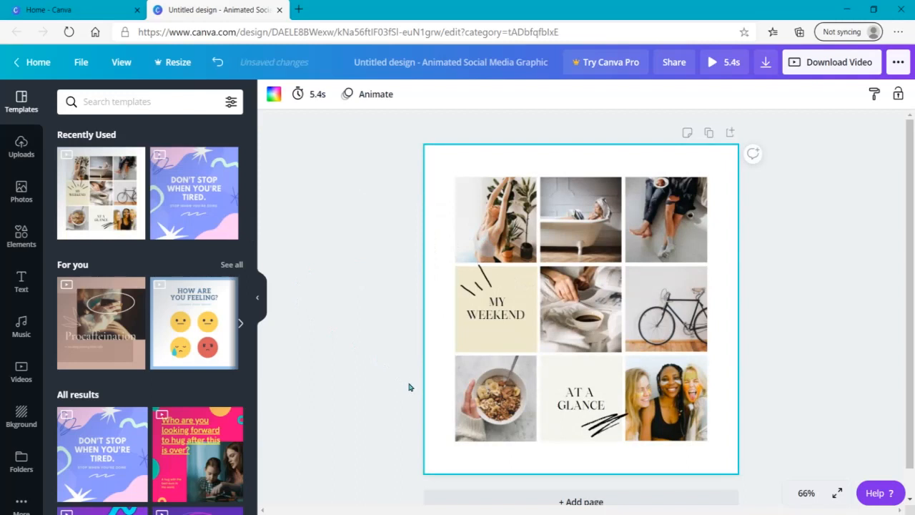
mouse_move(164, 168)
left_mouse_down()
mouse_move(465, 207)
mouse_move(465, 188)
left_mouse_up()
left_click(465, 188)
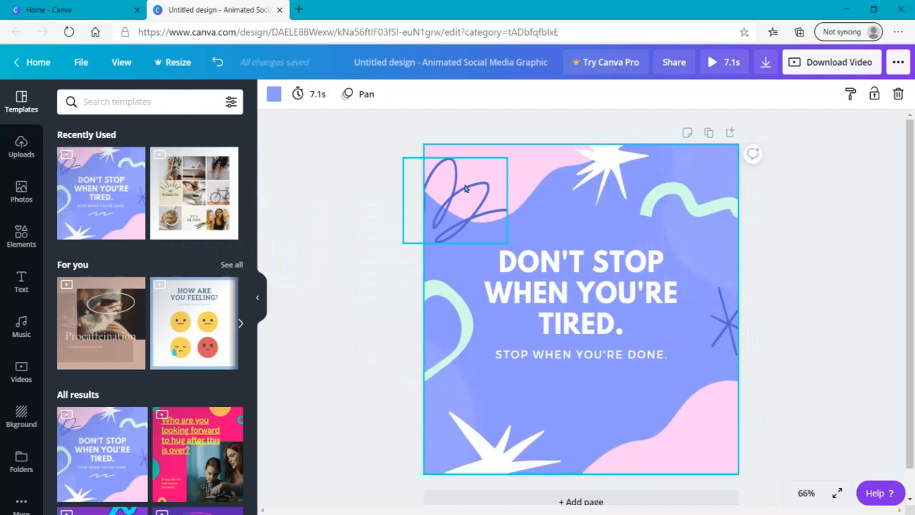
mouse_move(181, 336)
left_mouse_down()
mouse_move(551, 215)
mouse_move(457, 196)
left_mouse_up()
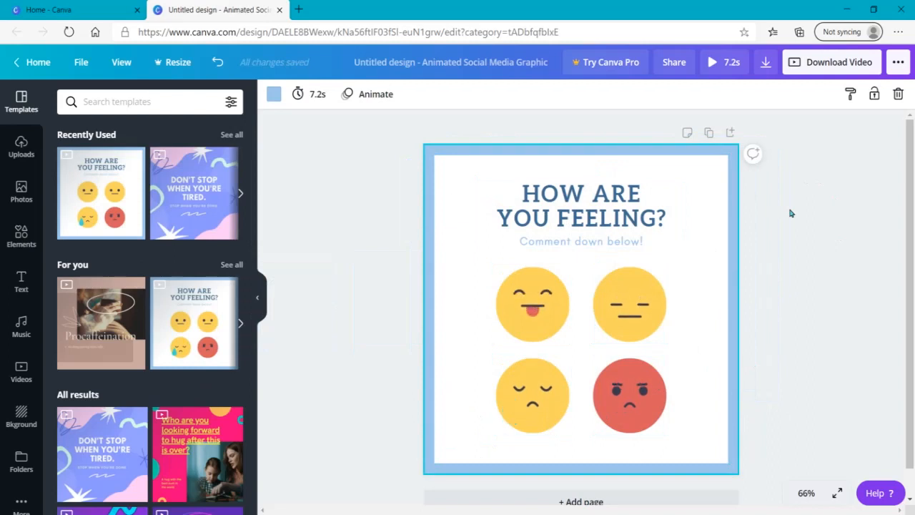
- Try the "new releases" handbag, "shop brand new collection" and "You're aged to perfection" templates on the page
left_click_drag(255, 221, 261, 332)
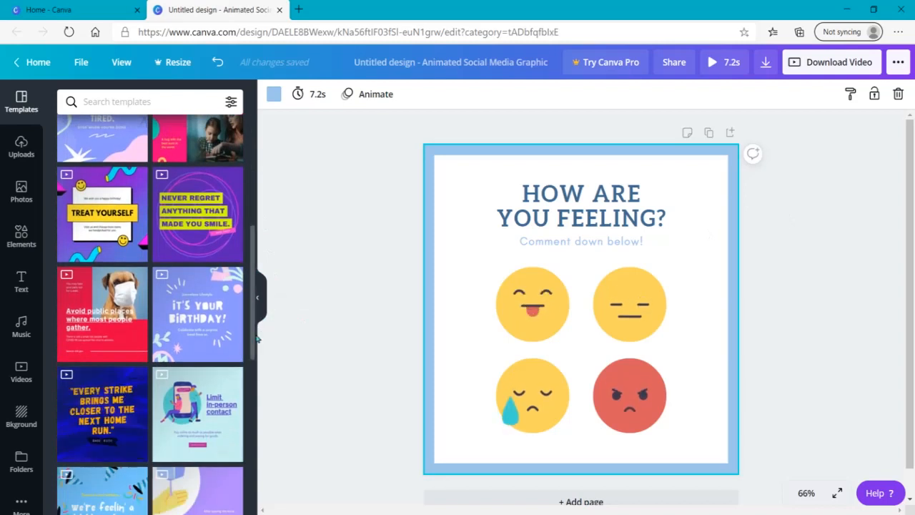
scroll(180, 360, "down", 3)
left_click_drag(134, 335, 644, 386)
left_click_drag(367, 360, 643, 263)
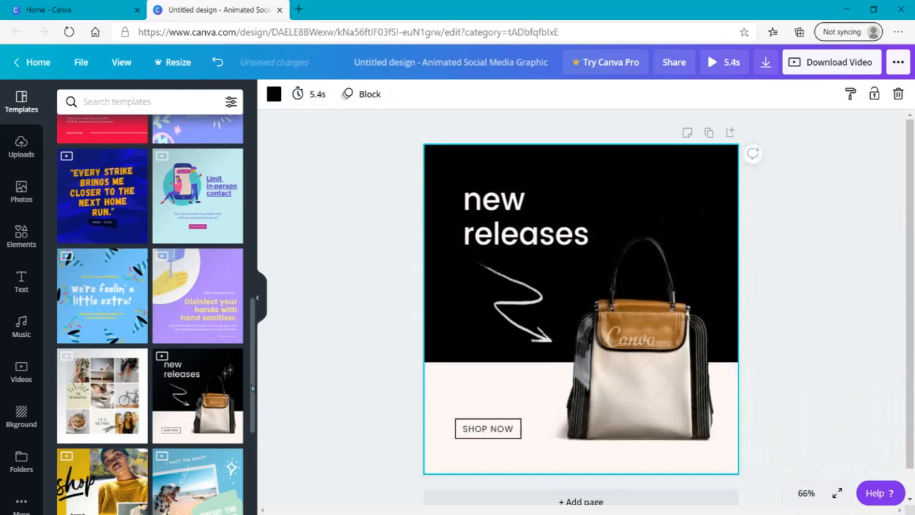
scroll(253, 387, "down", 4)
left_click_drag(113, 259, 466, 242)
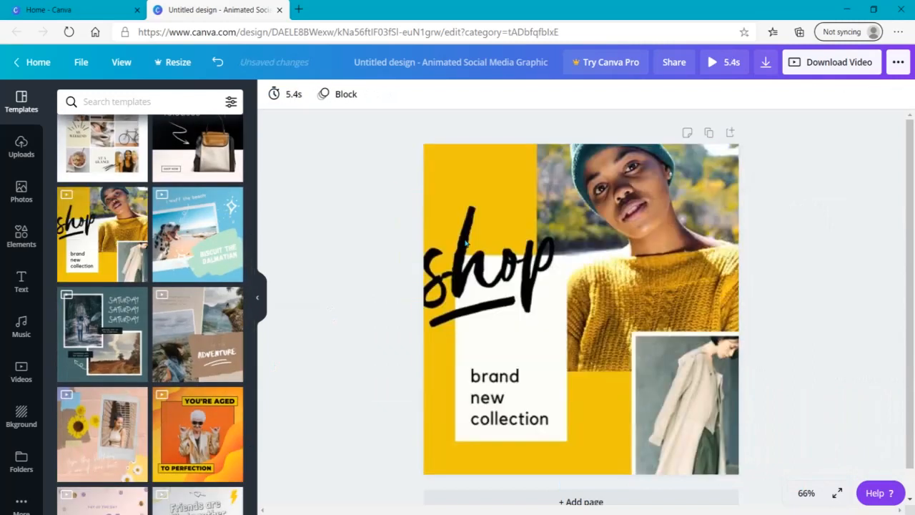
left_click_drag(208, 429, 569, 229)
- Delete all template elements and the background so the page is blank white
left_click_drag(369, 119, 778, 493)
key("Delete")
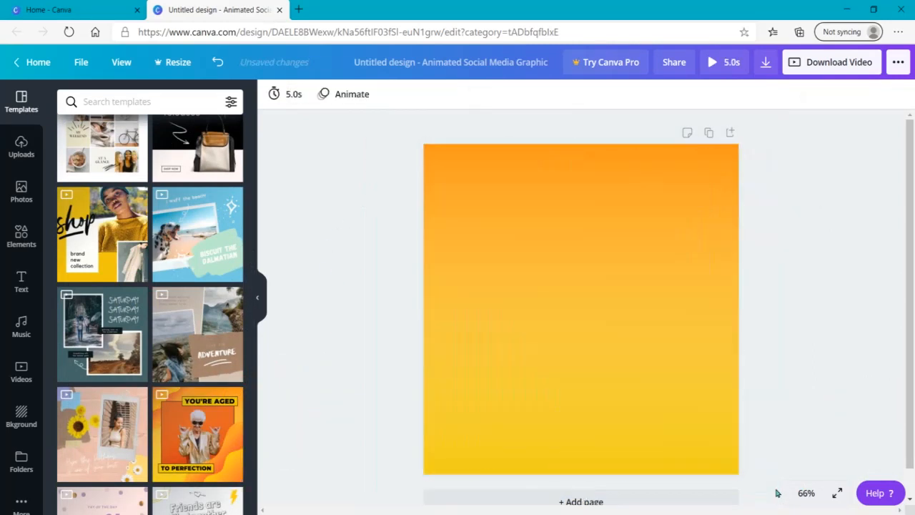
left_click(560, 323)
key("Delete")
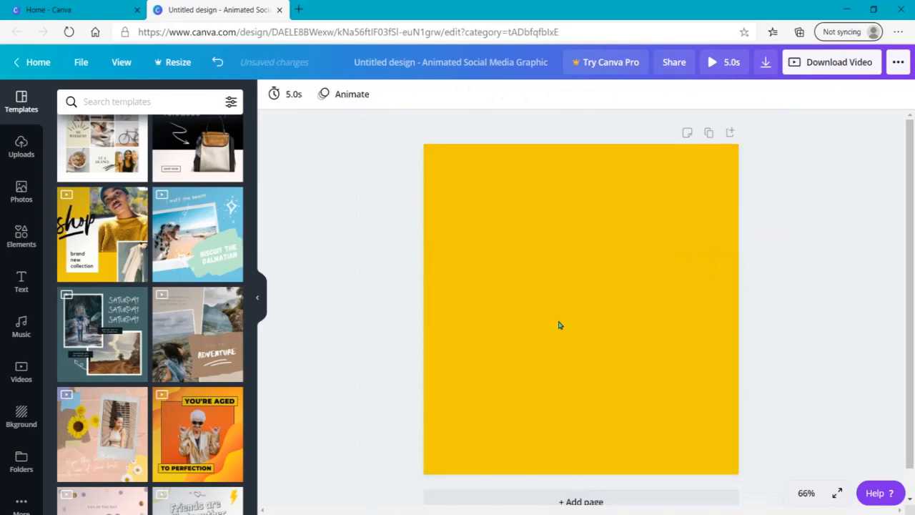
left_click(560, 325)
key("Delete")
left_click(386, 360)
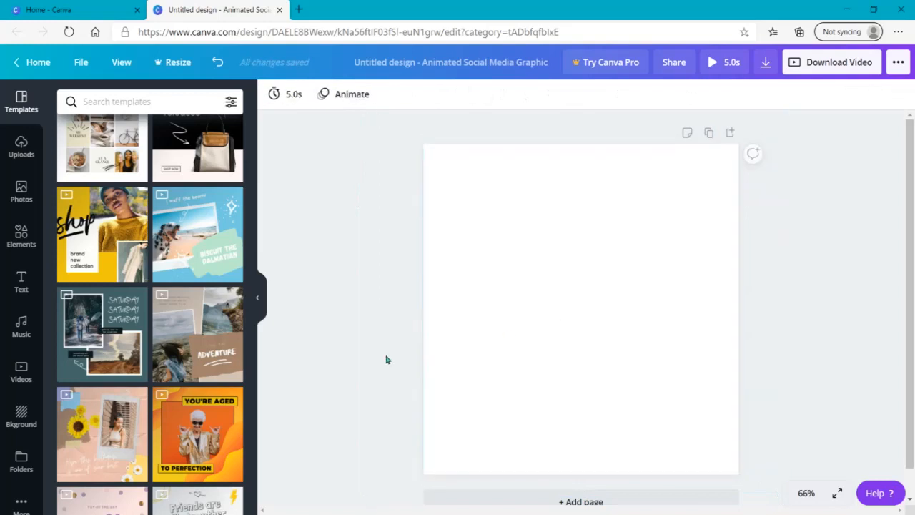
- Add a paragraph text box reading "I'd rather live in regret of failure then in regret of never trying."
left_click(14, 283)
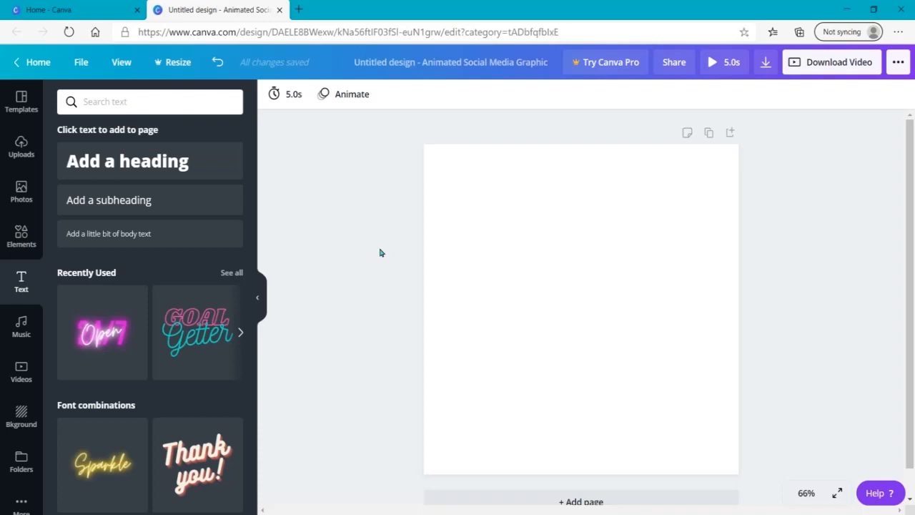
key("t")
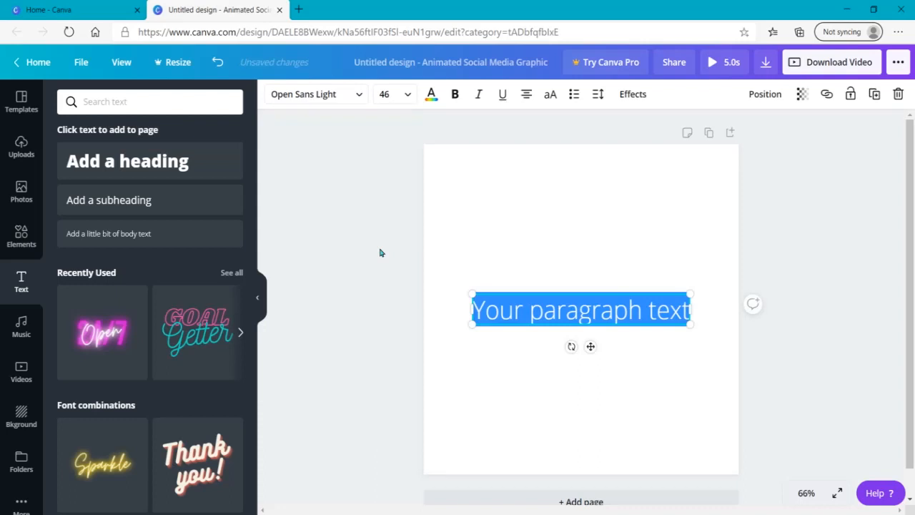
key("BackSpace")
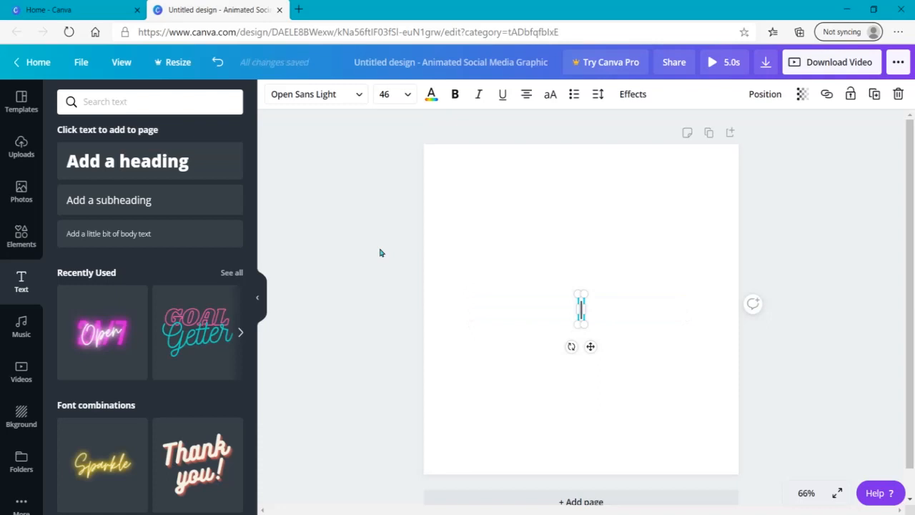
type("I'")
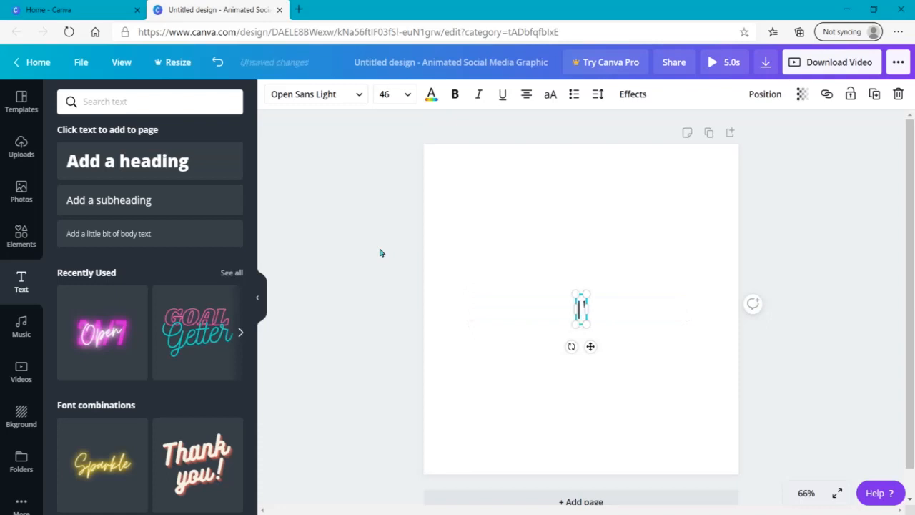
type("d rath")
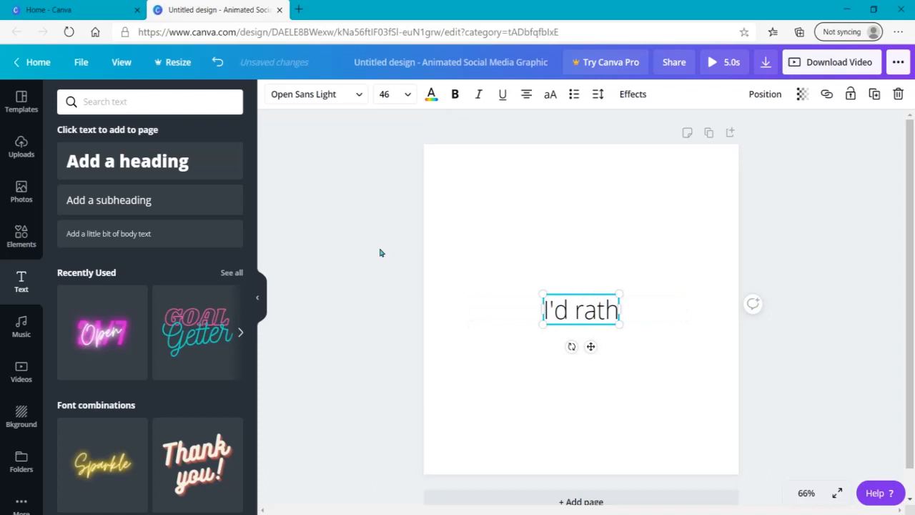
type("er li")
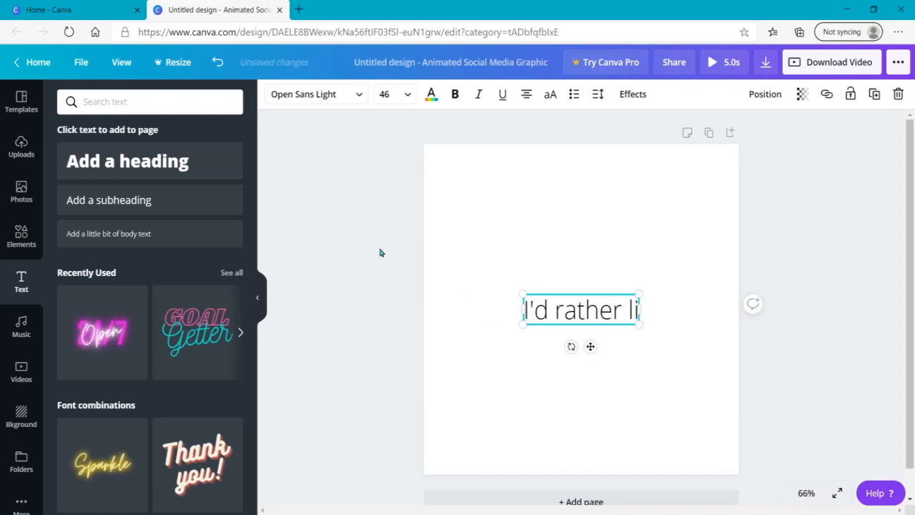
type("ve in regret of fai")
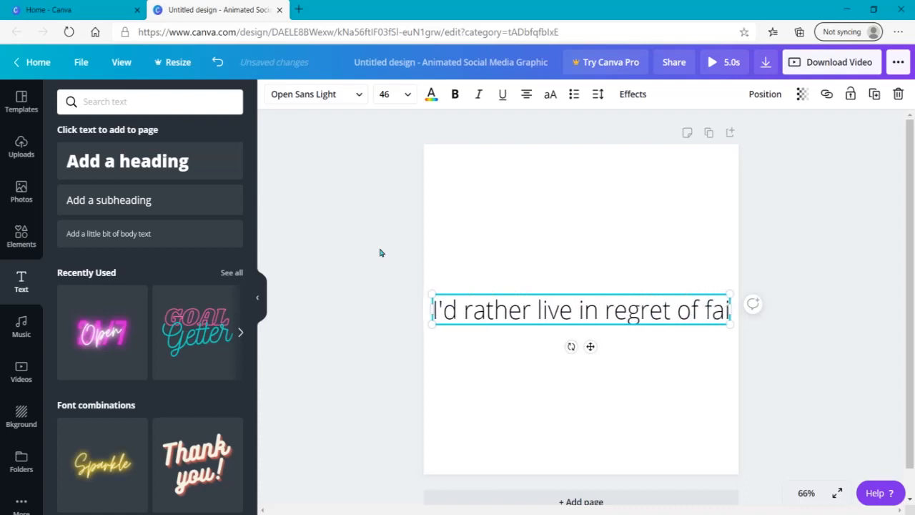
type("l")
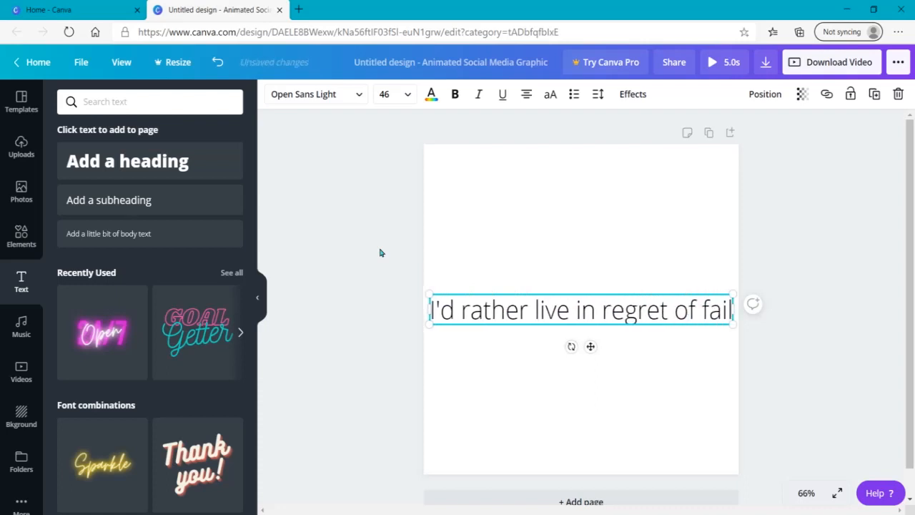
type("ure t")
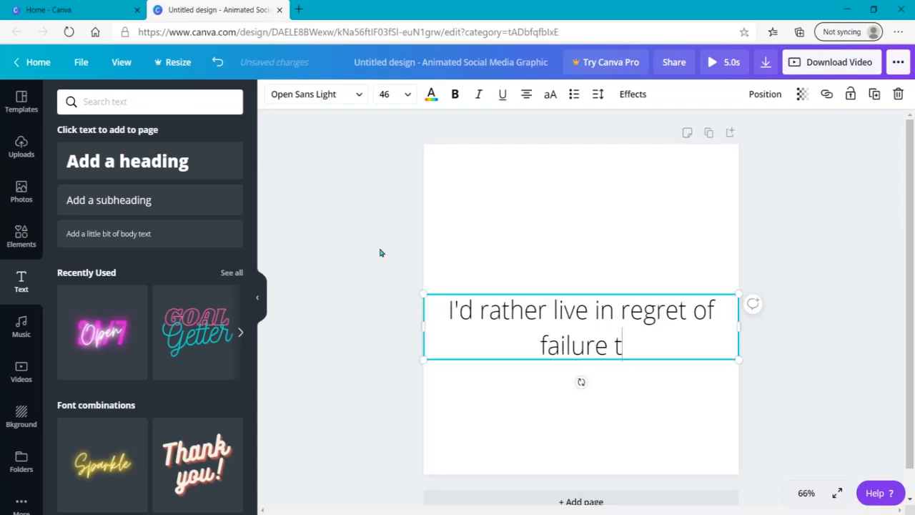
type("hen in ")
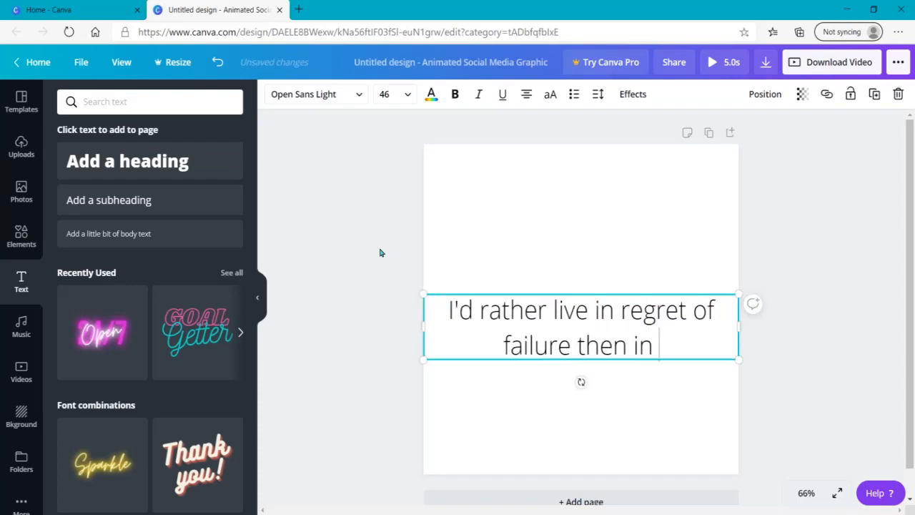
type("regret ")
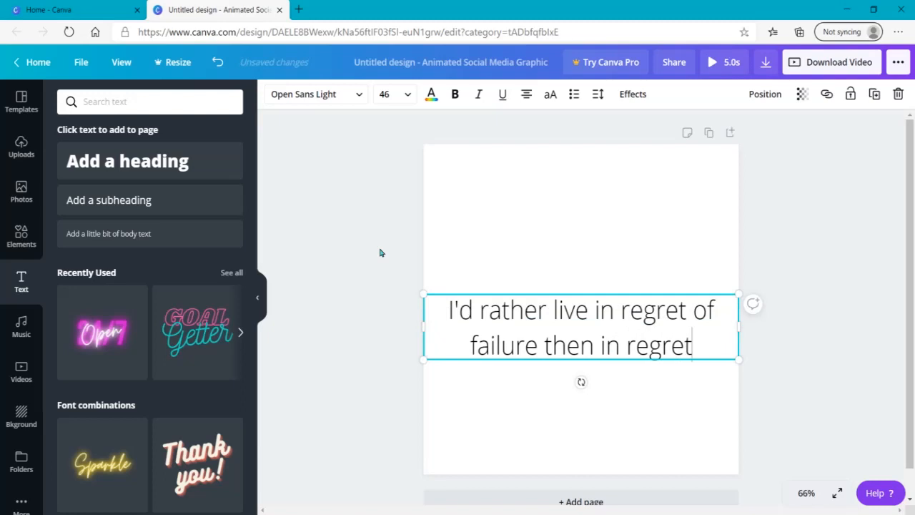
type("of ne")
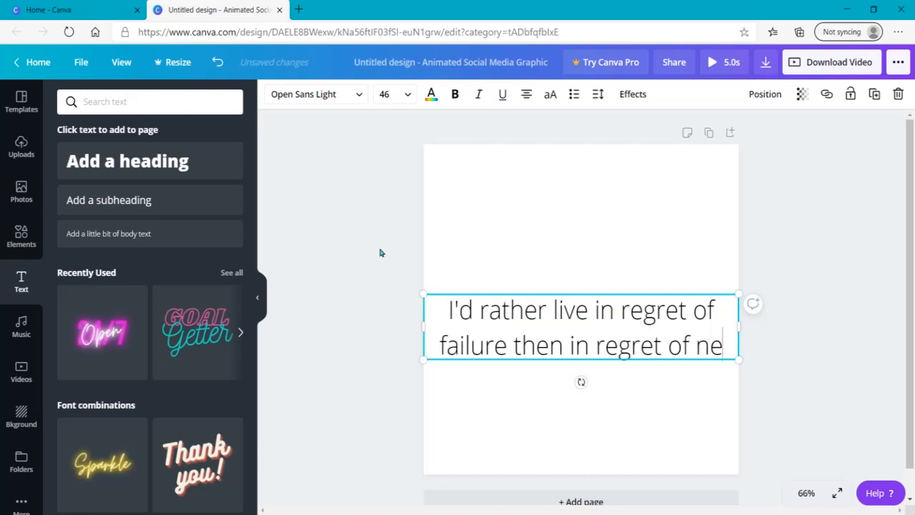
type("ver t")
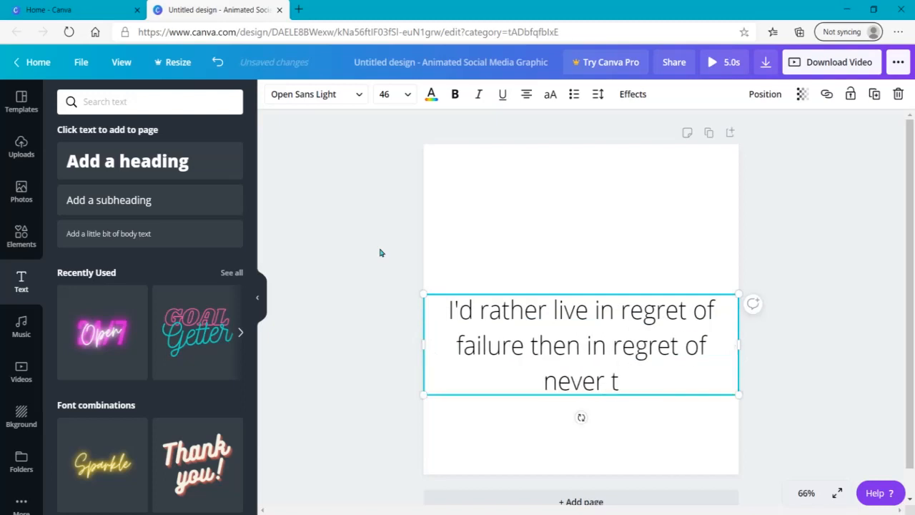
type("ryin")
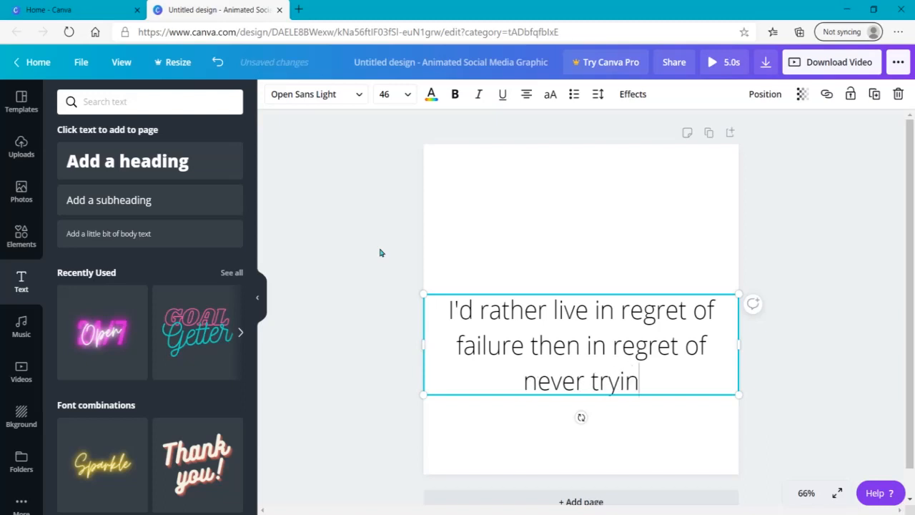
type("g.")
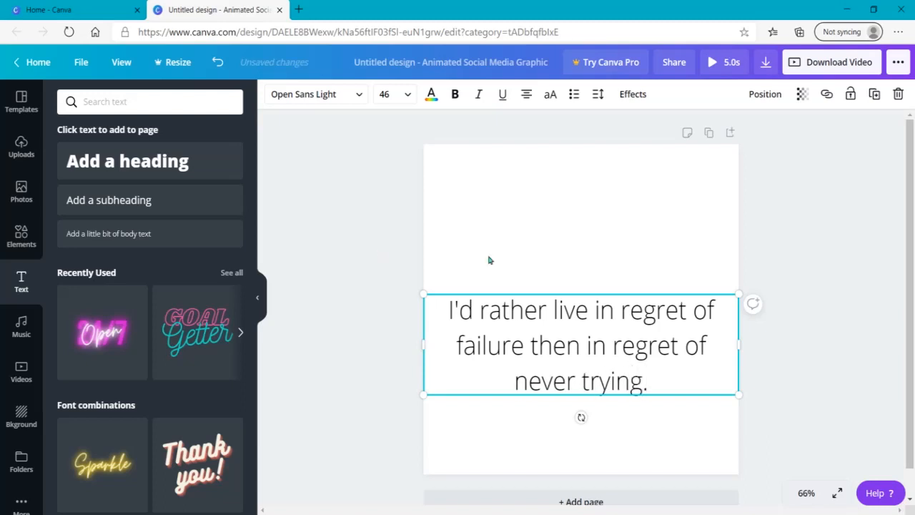
left_click(787, 355)
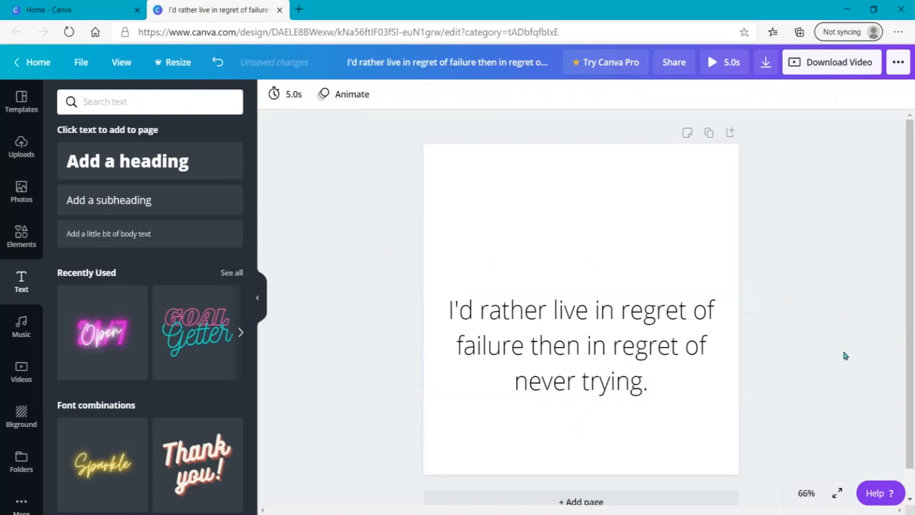
- Narrow the quote's text box so it wraps onto four lines, and center it on the page
mouse_move(607, 303)
left_mouse_down()
mouse_move(630, 274)
mouse_move(621, 307)
left_mouse_up()
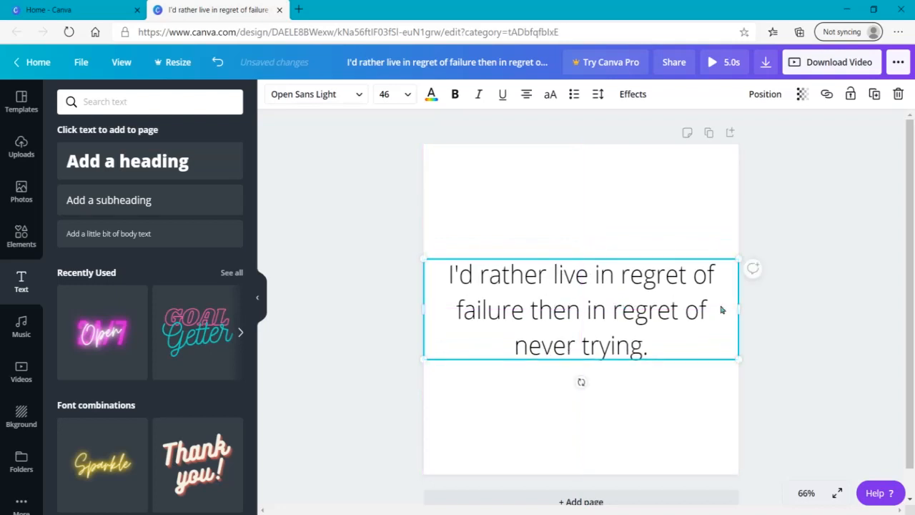
left_click_drag(739, 307, 632, 336)
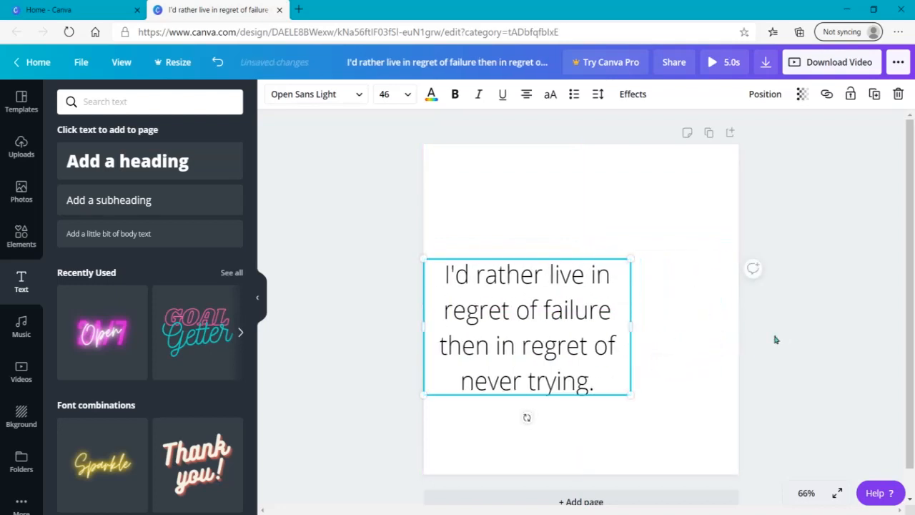
left_click_drag(484, 339, 523, 327)
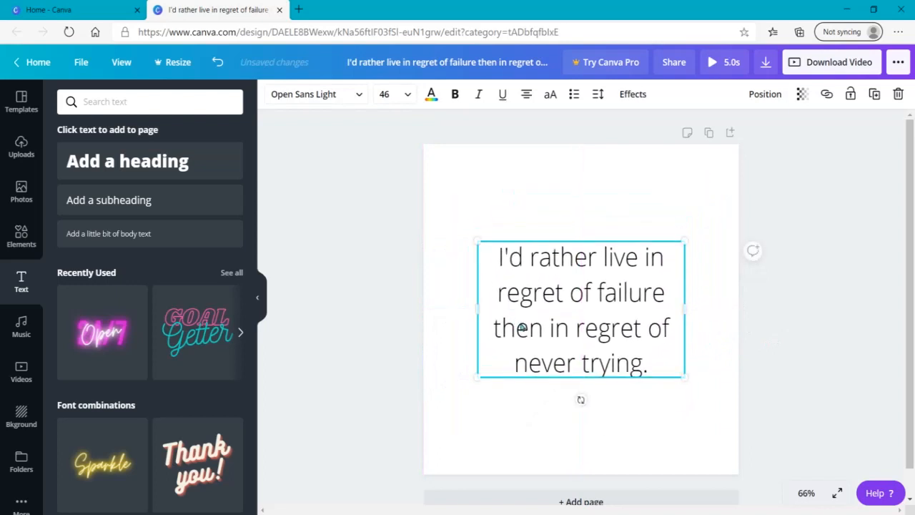
left_click(423, 273)
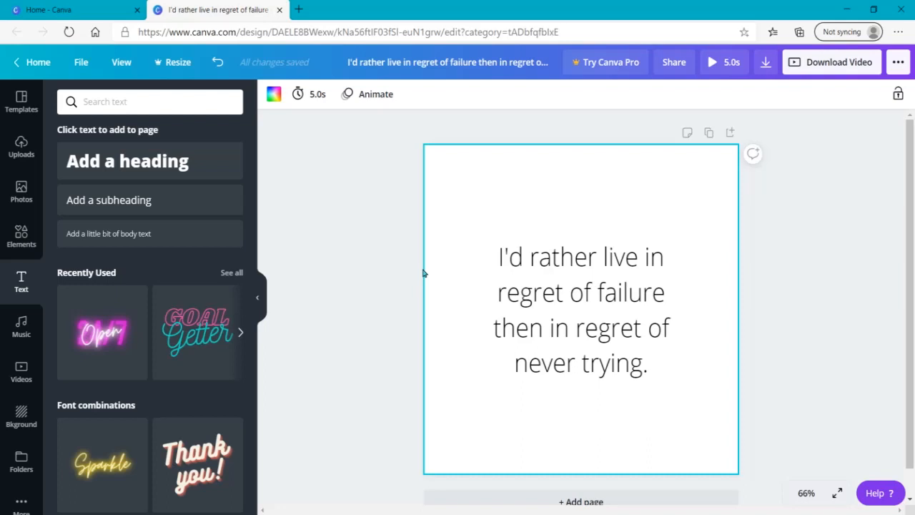
left_click(326, 246)
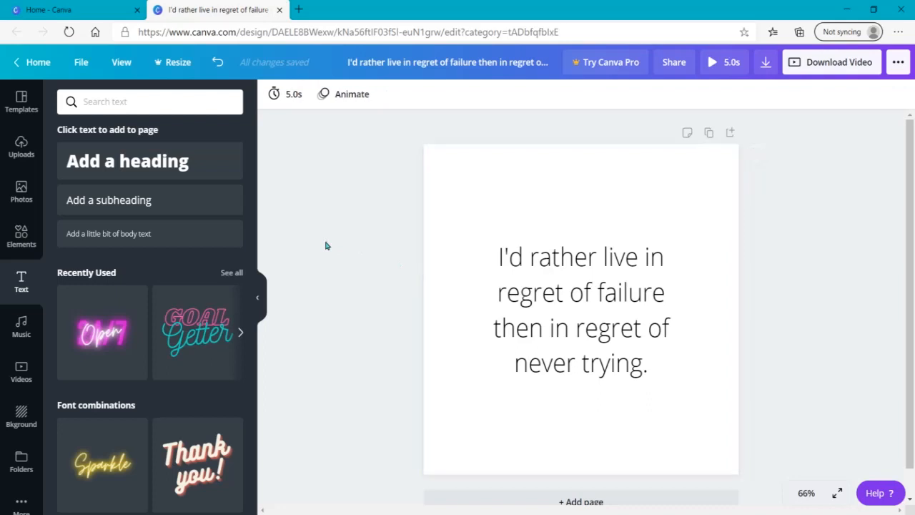
- Move the quote text up into the upper half of the page
left_click_drag(640, 293, 625, 217)
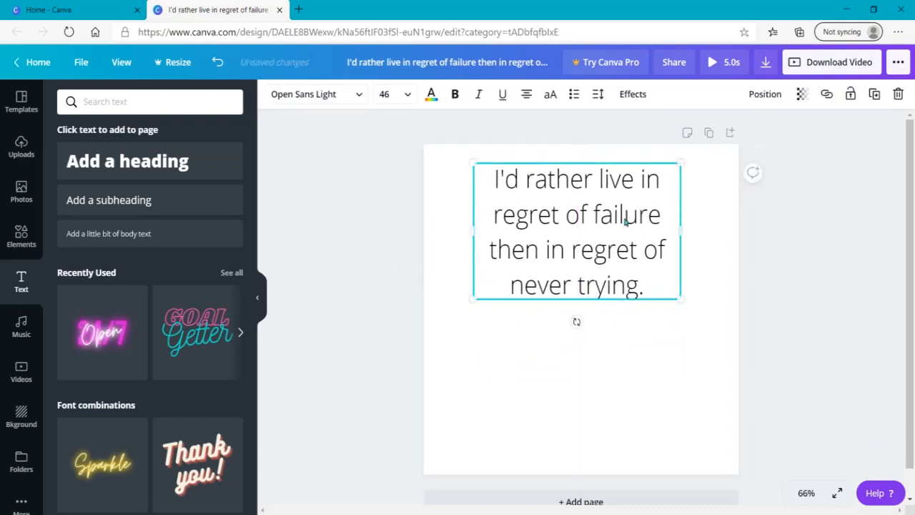
left_click(433, 293)
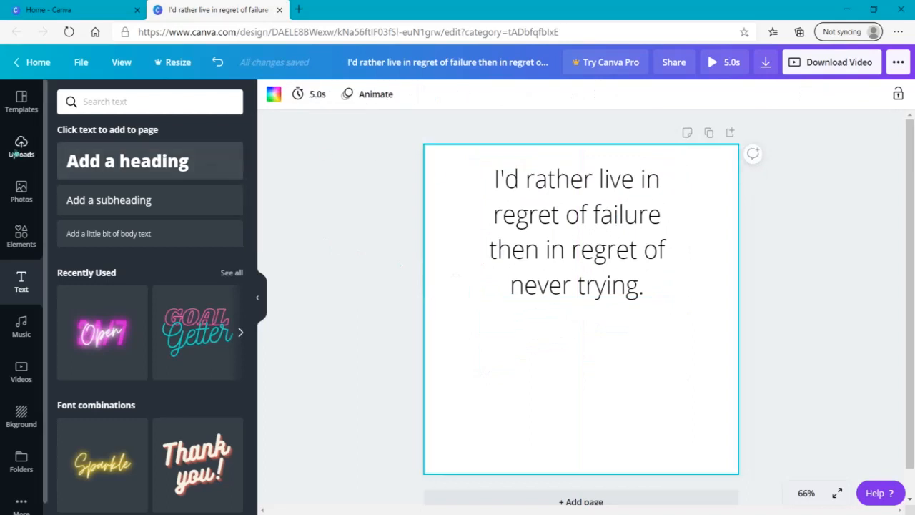
left_click(7, 114)
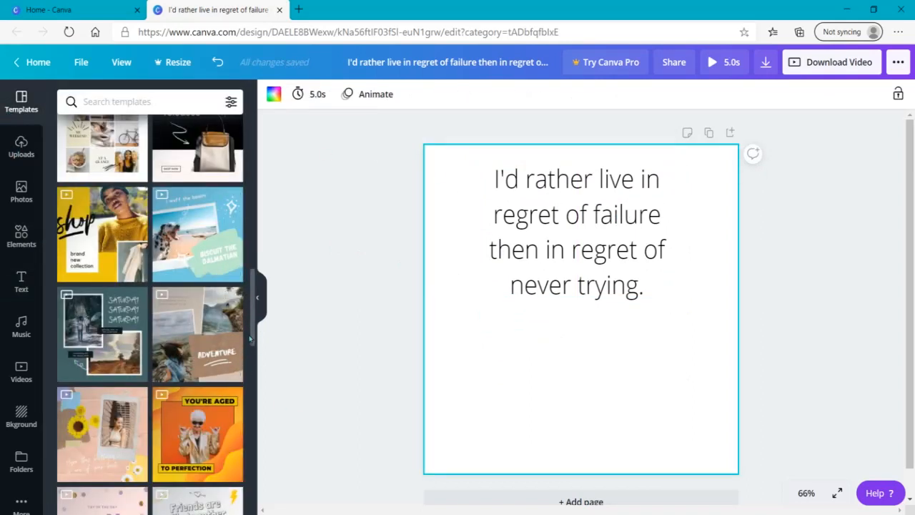
scroll(252, 336, "down", 3)
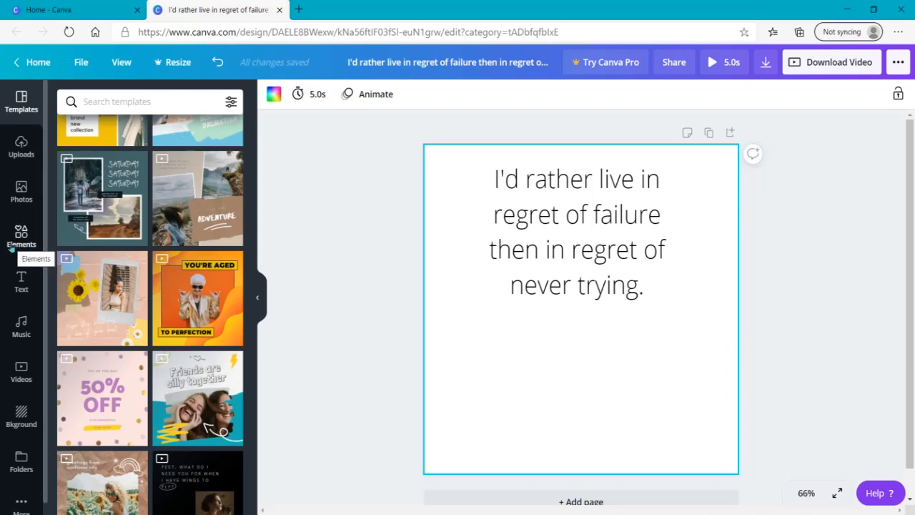
left_click(22, 236)
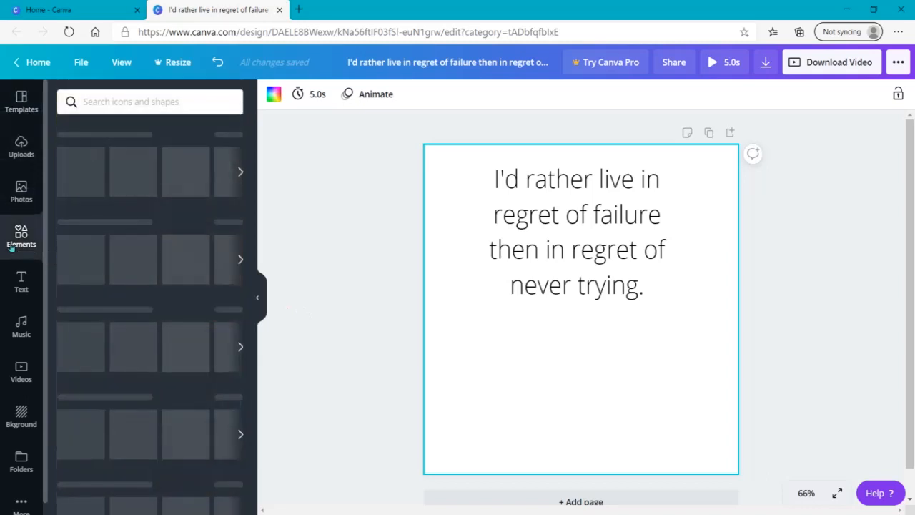
- Move the quote text down to the vertical middle of the page
left_click_drag(577, 251, 582, 327)
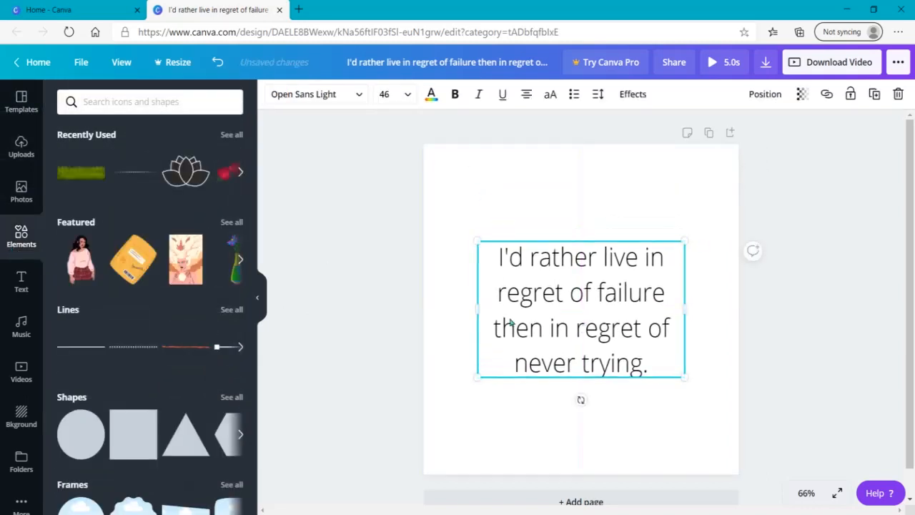
left_click(352, 289)
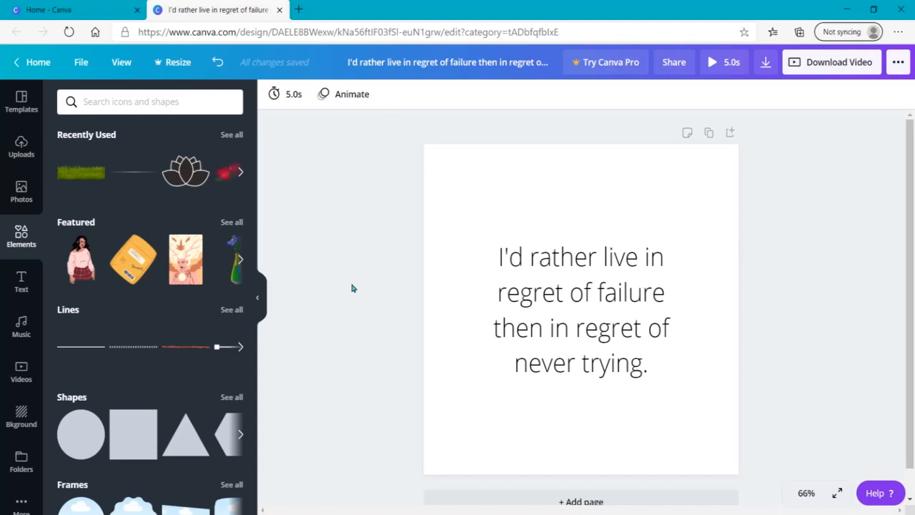
left_click(29, 108)
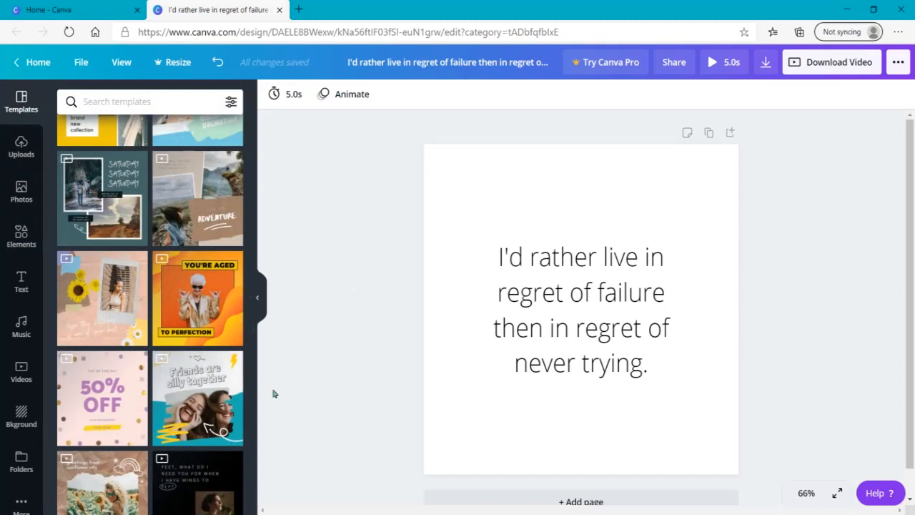
left_click_drag(255, 353, 256, 381)
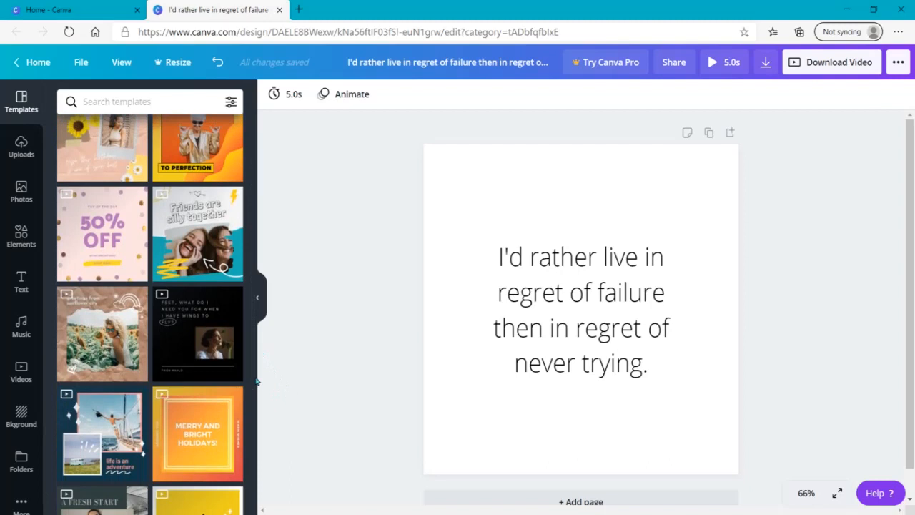
left_click_drag(257, 381, 260, 446)
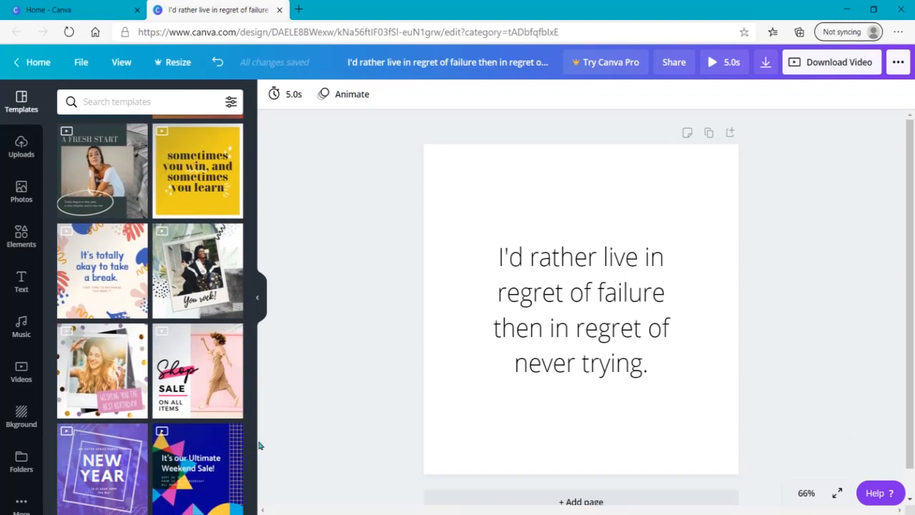
- Set the page background to a custom muted salmon-pink colour
left_click(547, 153)
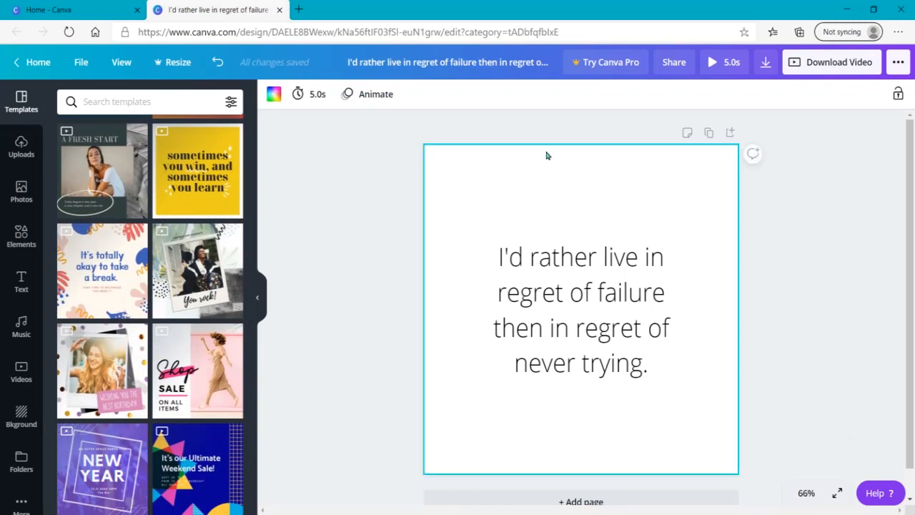
left_click(275, 96)
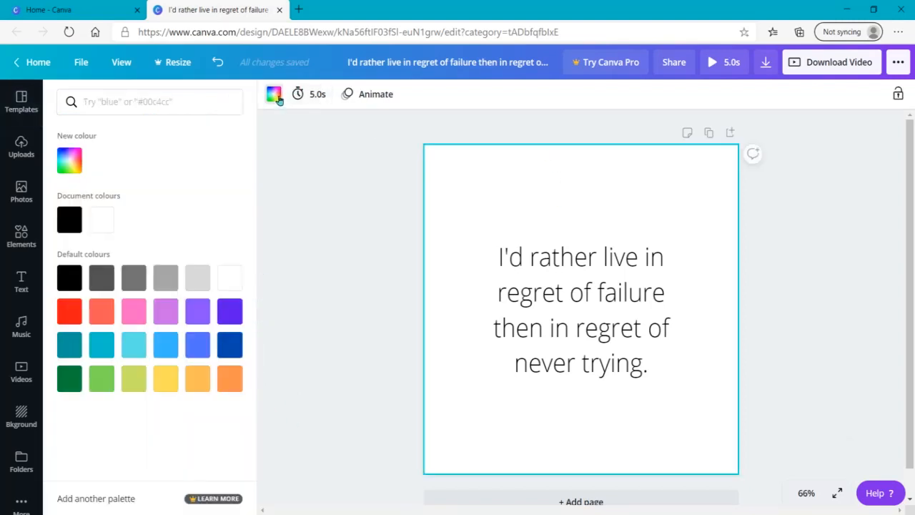
left_click(71, 160)
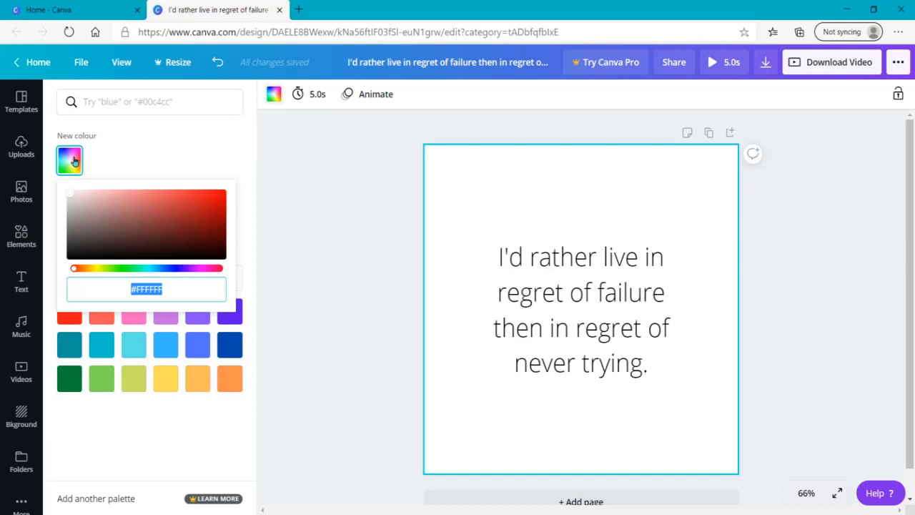
left_click_drag(69, 193, 116, 199)
left_click(306, 226)
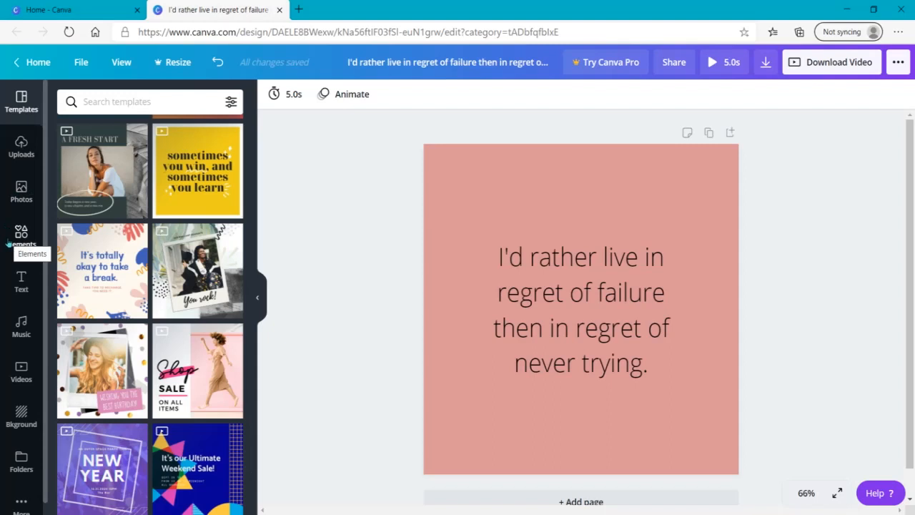
- Search the photo library for "mountain" and look through the results for a snowy mountain picture
left_click(21, 188)
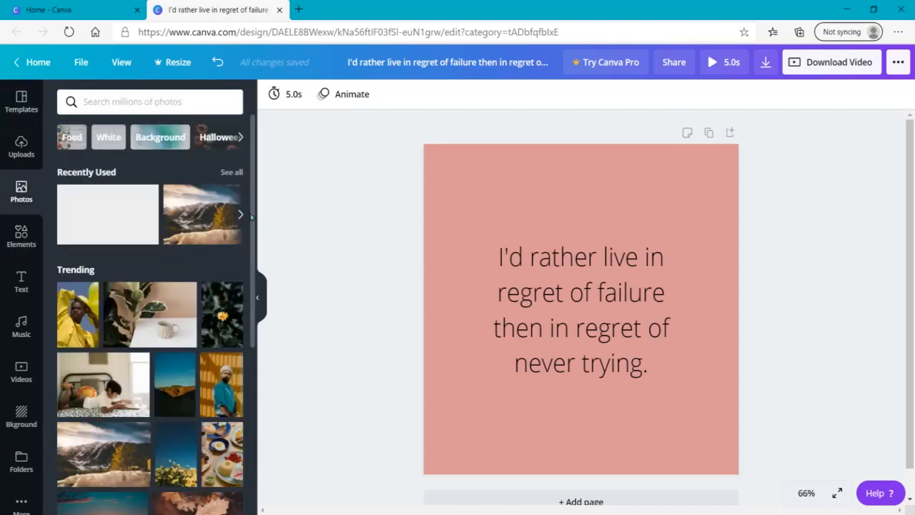
left_click(177, 101)
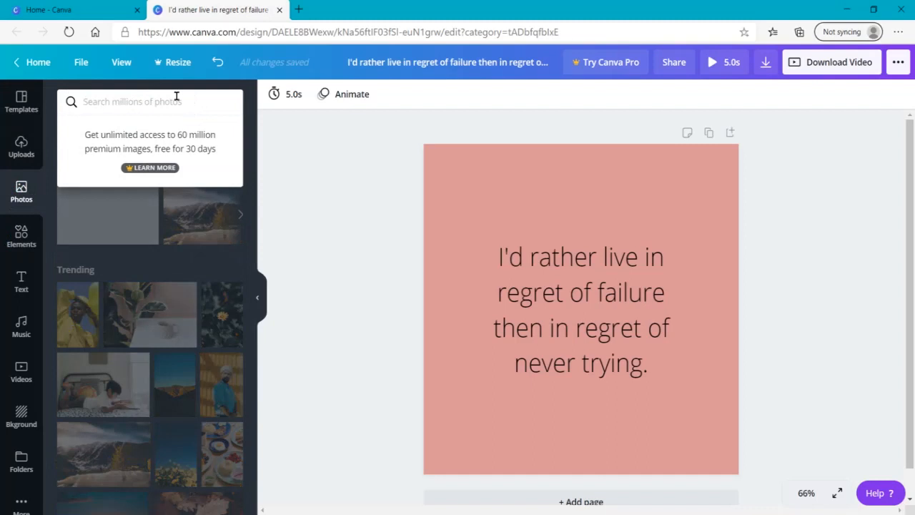
type("m")
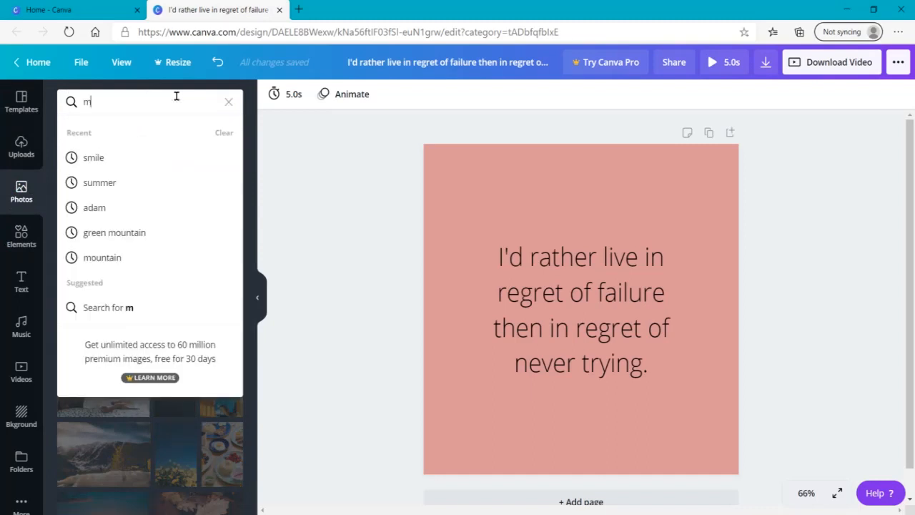
key("BackSpace")
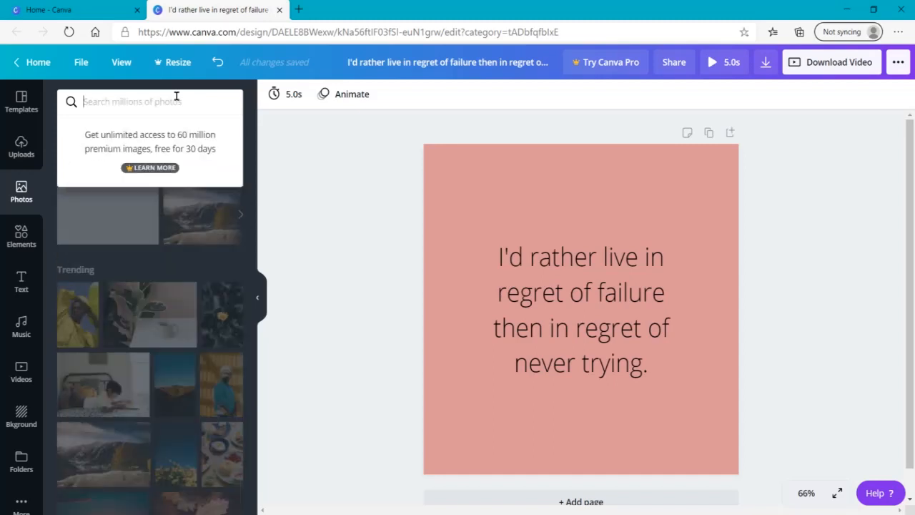
type("mountain")
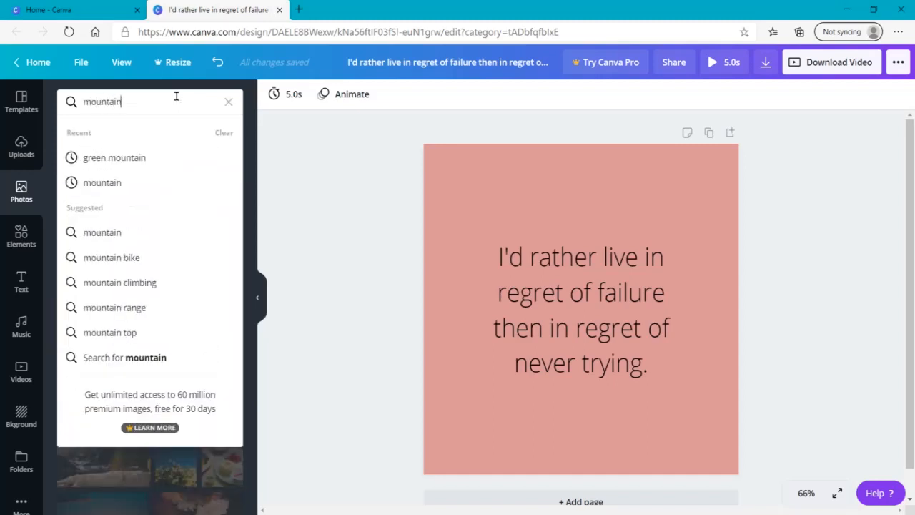
key("Return")
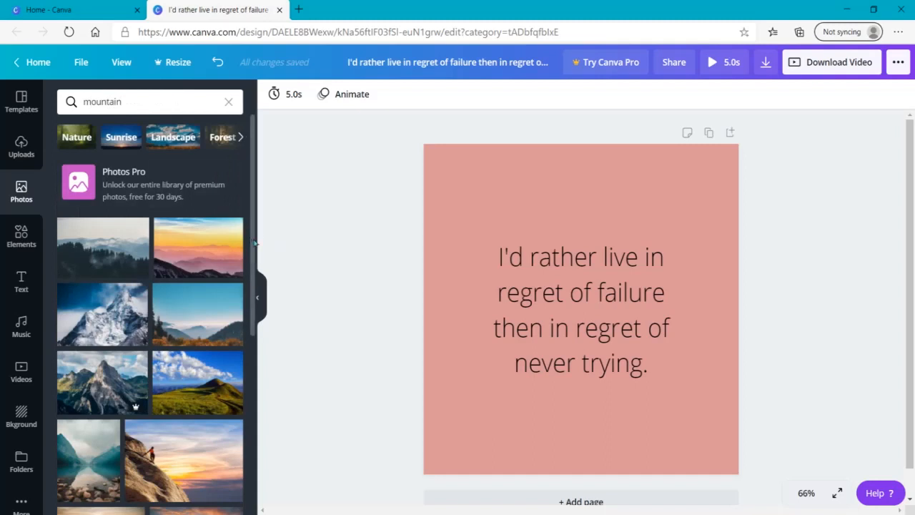
scroll(256, 243, "down", 4)
scroll(252, 346, "down", 4)
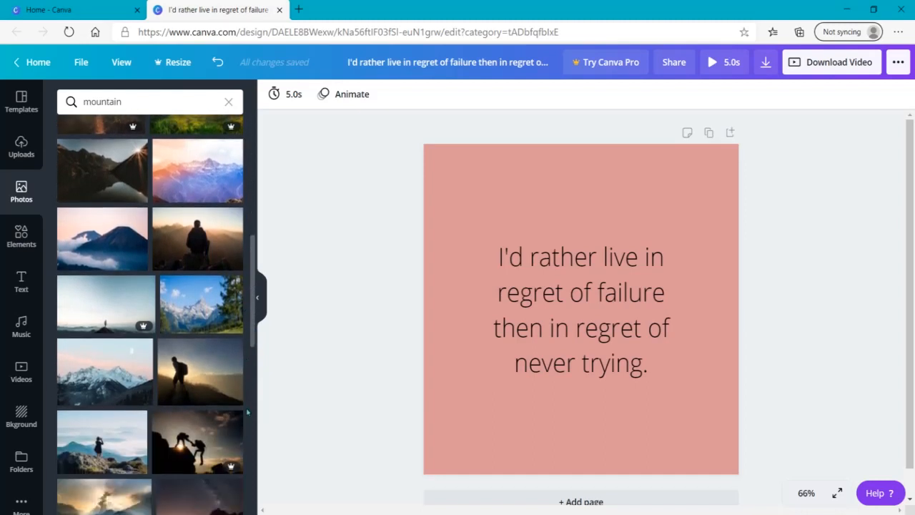
left_click_drag(247, 412, 247, 421)
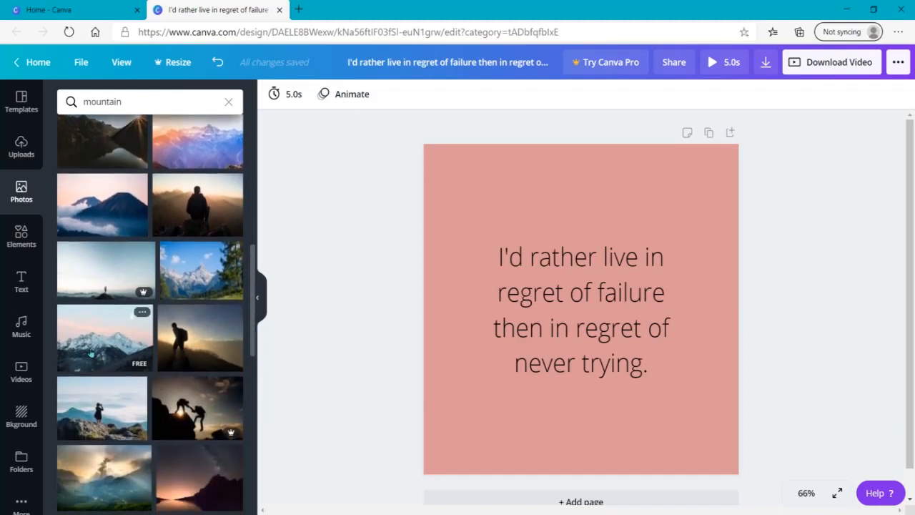
left_click_drag(99, 349, 132, 379)
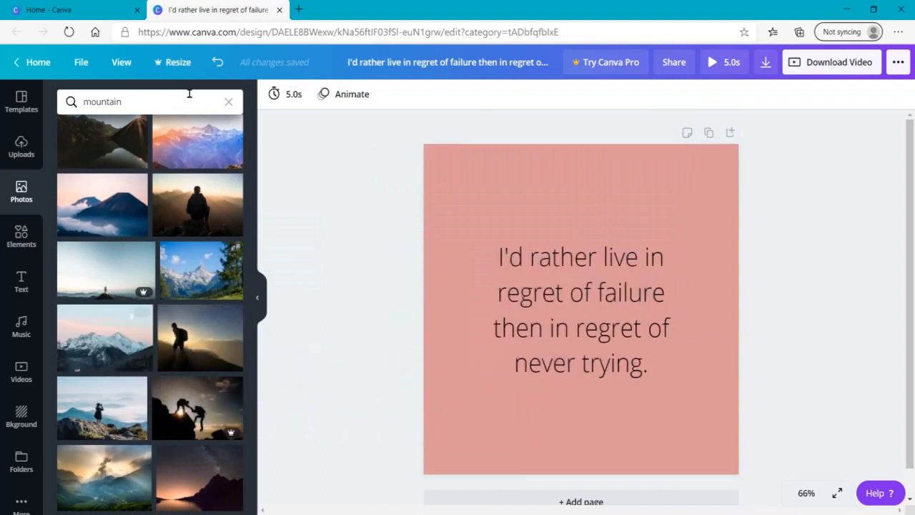
- Browse the full collection of frames and add the frame made of three stacked brush strokes to the page
left_click(22, 236)
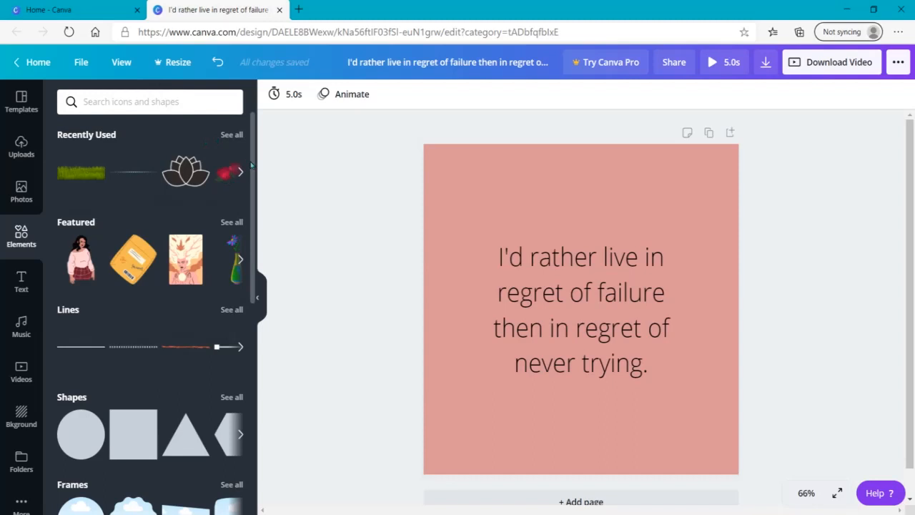
left_click_drag(249, 165, 255, 293)
scroll(255, 293, "down", 1)
scroll(243, 236, "up", 1)
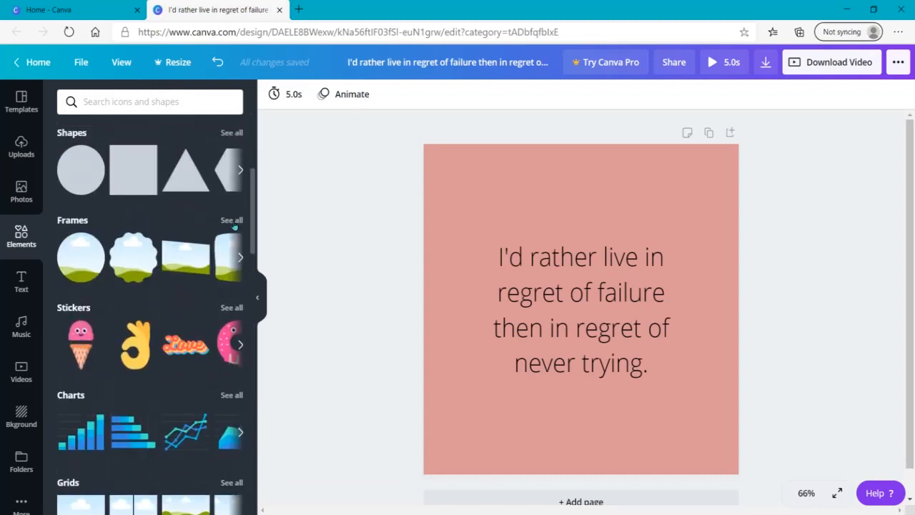
left_click(231, 219)
scroll(248, 250, "down", 3)
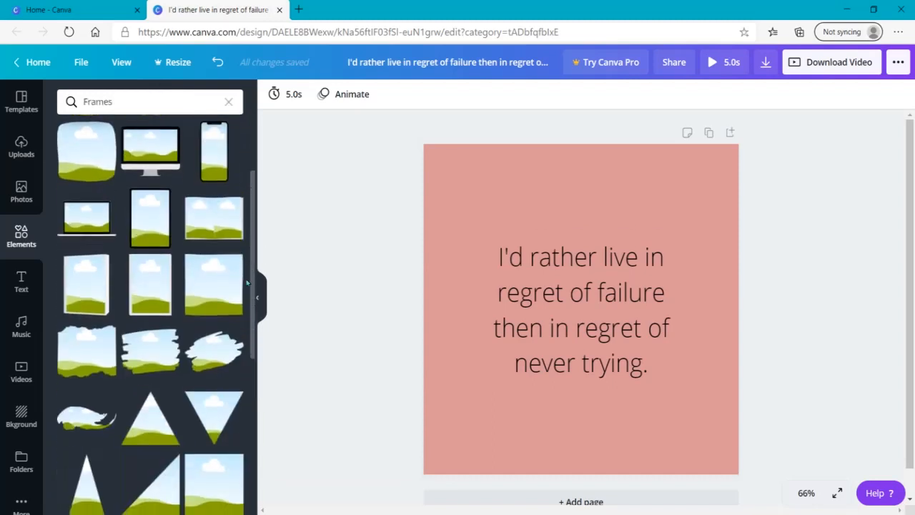
scroll(248, 285, "down", 4)
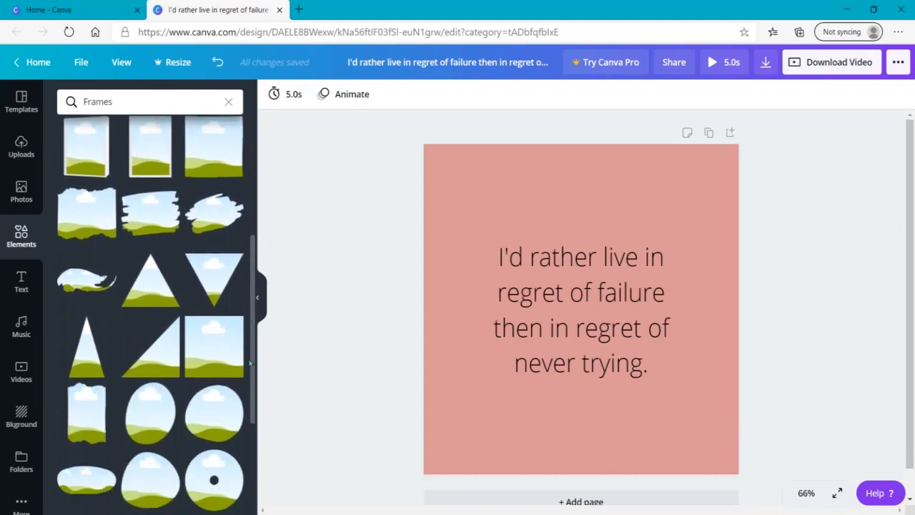
scroll(250, 300, "up", 3)
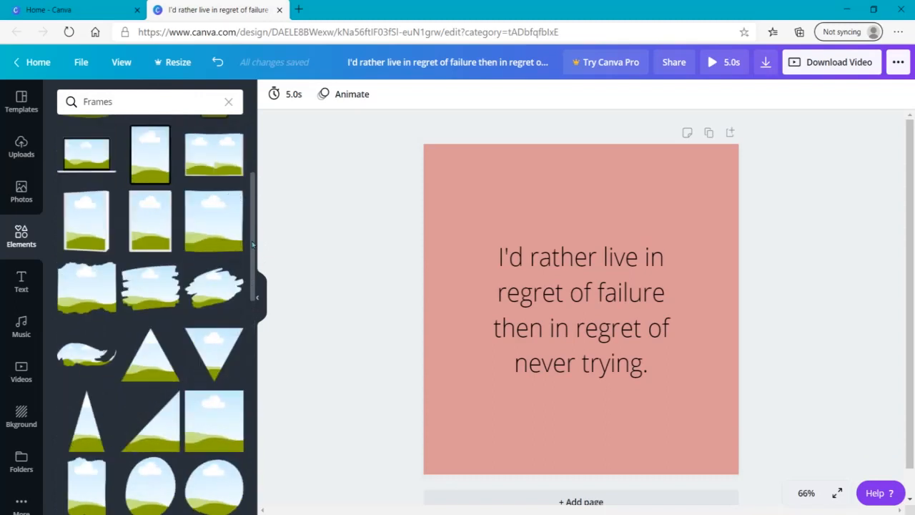
scroll(253, 243, "down", 1)
scroll(251, 261, "down", 5)
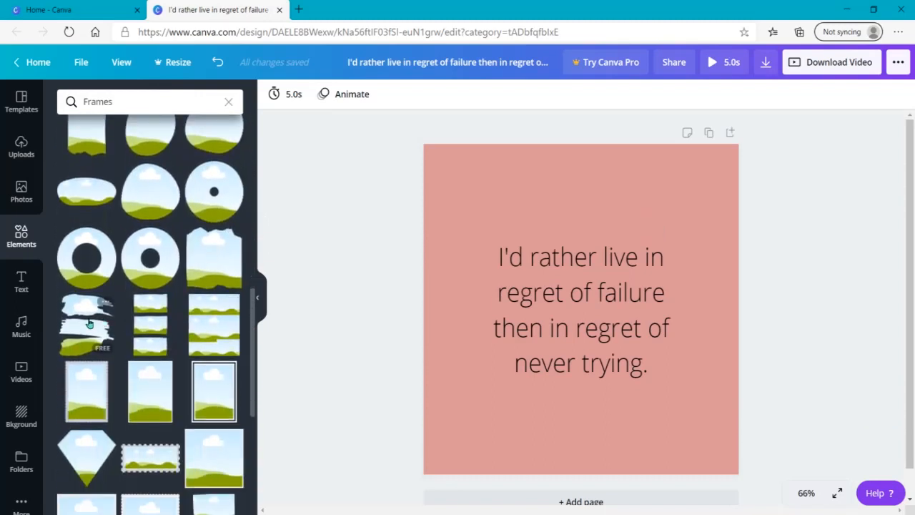
left_click(86, 325)
- Enlarge the brush-stroke frame to the full page height and place it over the page's right half, extending past the right edge
left_click_drag(662, 400, 630, 363)
left_click(20, 104)
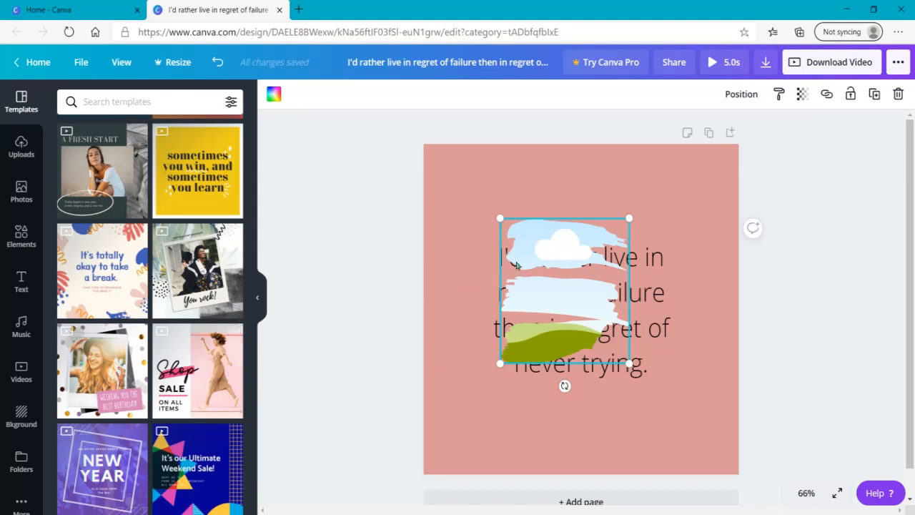
left_click_drag(555, 246, 446, 176)
left_click_drag(506, 289, 675, 472)
left_click_drag(523, 338, 725, 327)
- Move the quote text to the page's left edge and narrow its box to six lines, clear of the brush-stroke frame
left_click_drag(550, 310, 498, 266)
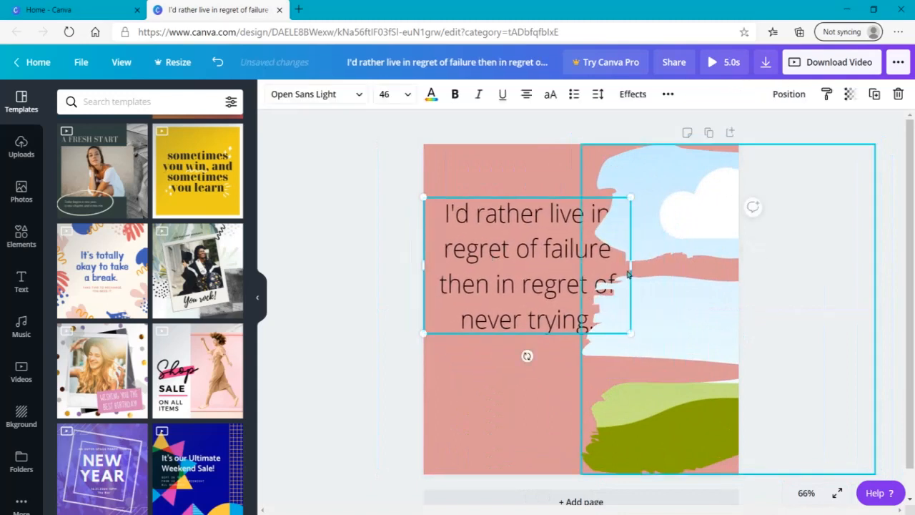
left_click_drag(629, 266, 562, 321)
left_click(329, 347)
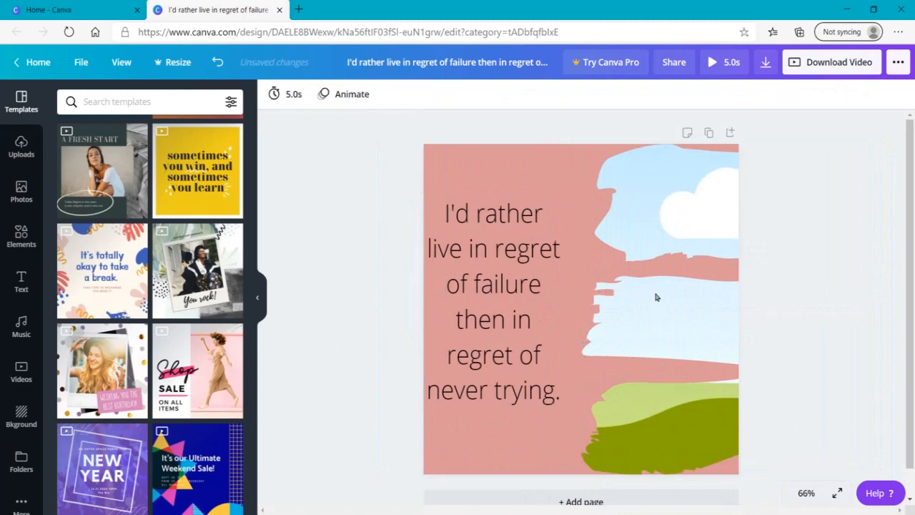
- Fill the brush-stroke frame with the snowy mountain photo that has a pale pink sky
left_click(21, 190)
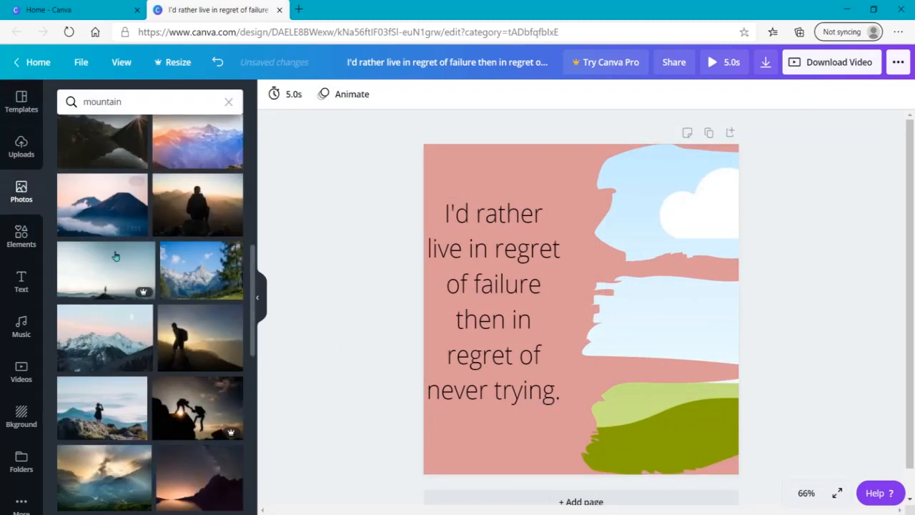
mouse_move(127, 334)
left_mouse_down()
mouse_move(649, 256)
mouse_move(631, 191)
mouse_move(673, 270)
mouse_move(608, 268)
left_mouse_up()
- Widen the quote's text box slightly so the text wraps onto five lines beside the mountain frame
left_click(506, 326)
left_click_drag(569, 311, 588, 316)
left_click(791, 402)
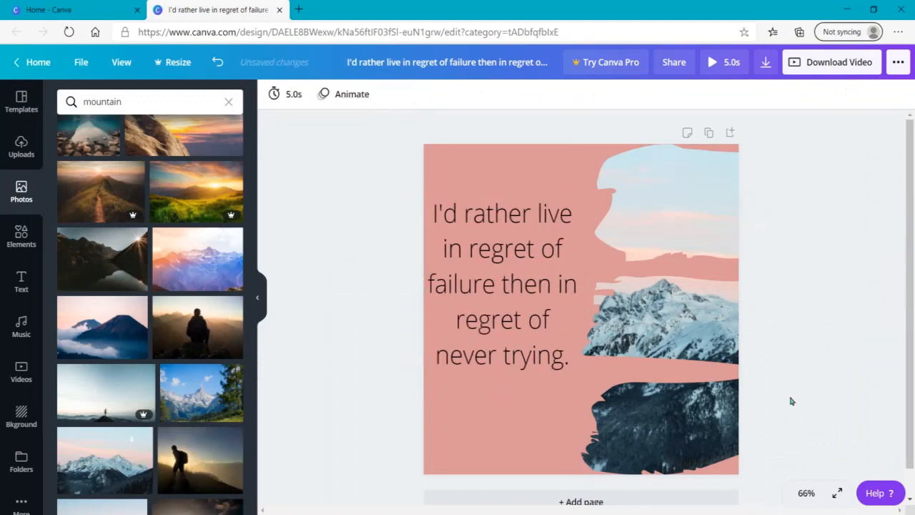
- Move the five-line quote text up toward the top of the page
left_click(17, 97)
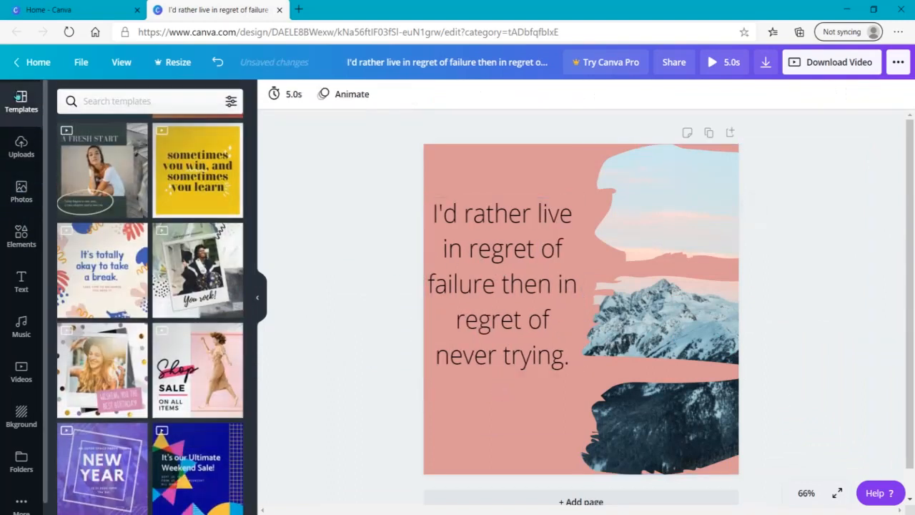
left_click_drag(530, 288, 531, 251)
left_click(200, 373)
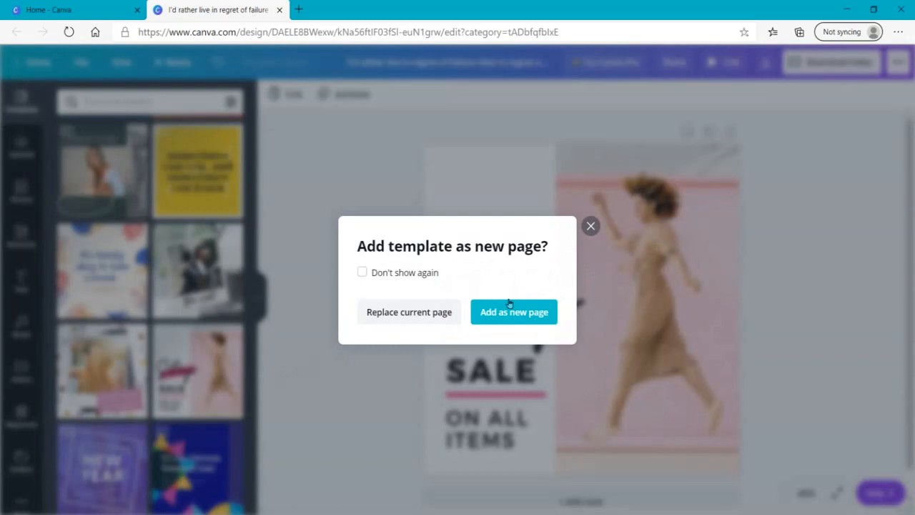
left_click(591, 228)
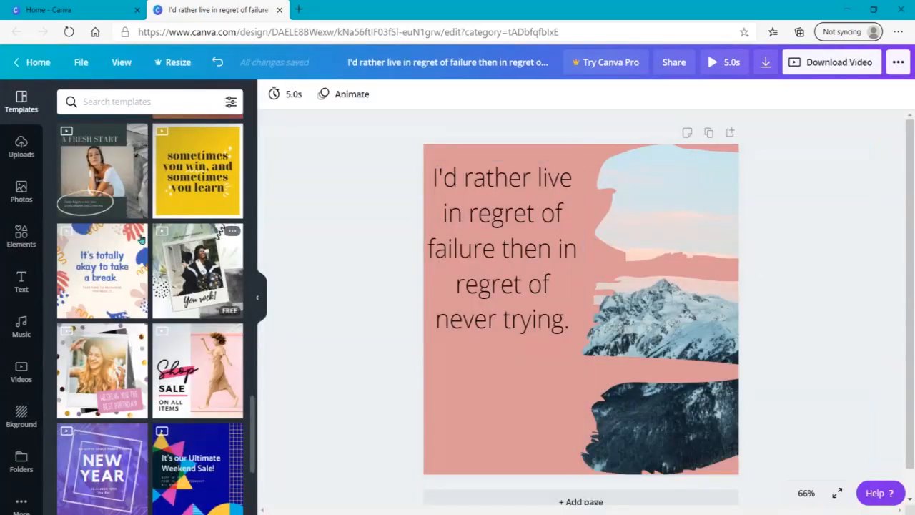
- Find the textured lilac-to-pink brush stroke among the Gradients elements and add it to the page
left_click(9, 236)
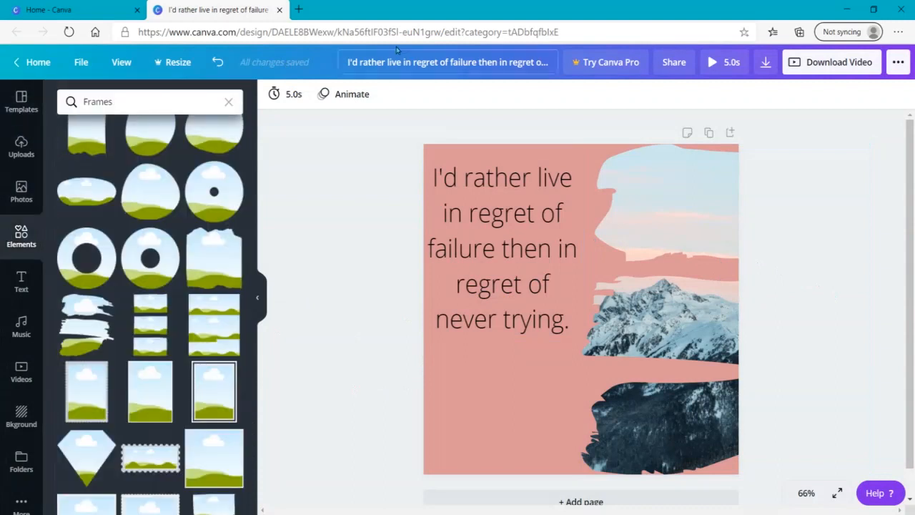
left_click(229, 109)
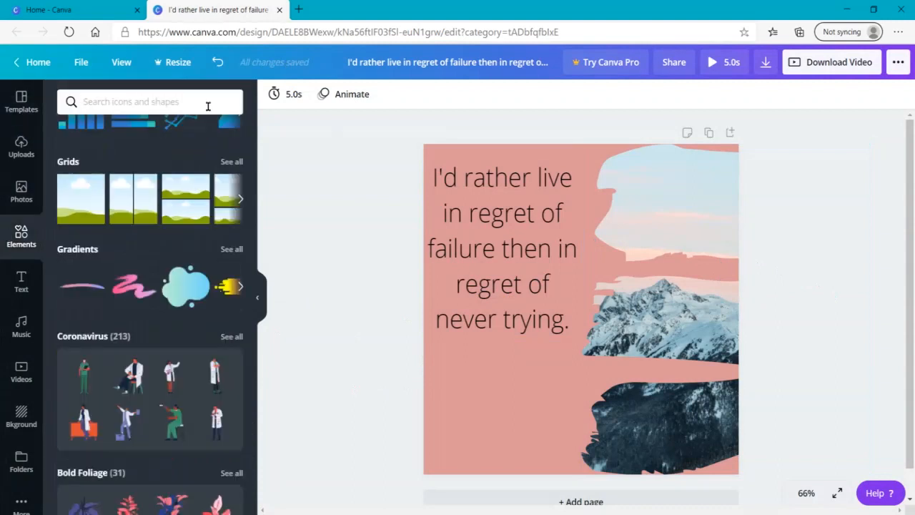
left_click(231, 249)
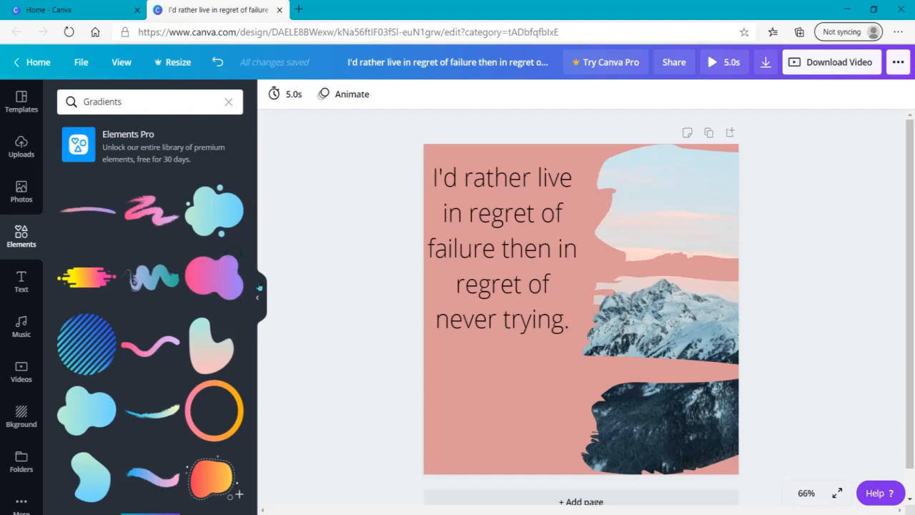
scroll(255, 292, "down", 1)
left_click_drag(254, 292, 250, 405)
scroll(168, 338, "down", 1)
left_click(168, 338)
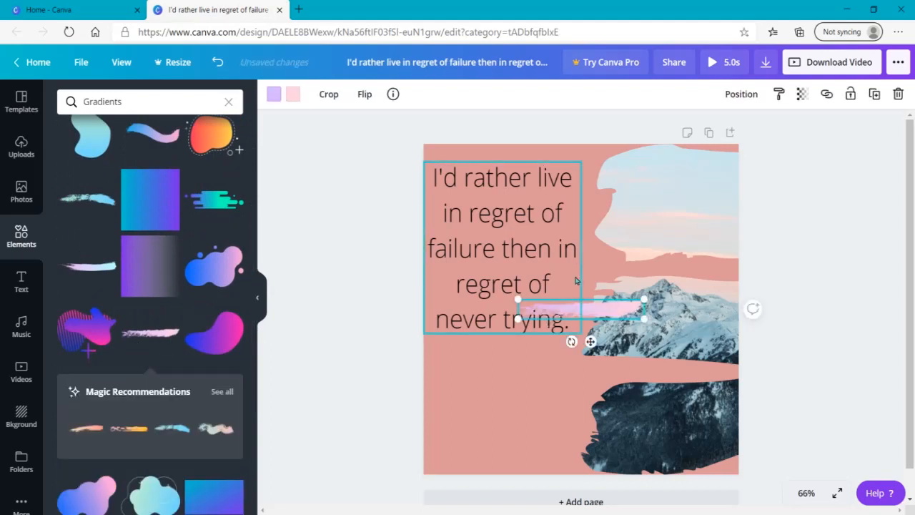
- Enlarge the pink brush stroke and place its tip behind the word "failure", running off the page's left edge
mouse_move(606, 309)
left_mouse_down()
mouse_move(512, 241)
mouse_move(416, 236)
mouse_move(731, 317)
left_mouse_up()
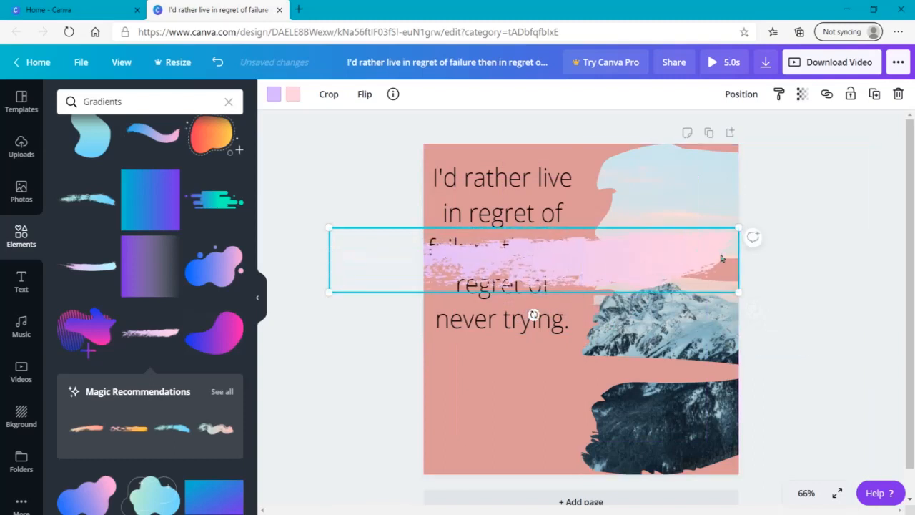
mouse_move(725, 268)
left_mouse_down()
mouse_move(492, 259)
mouse_move(498, 264)
left_mouse_up()
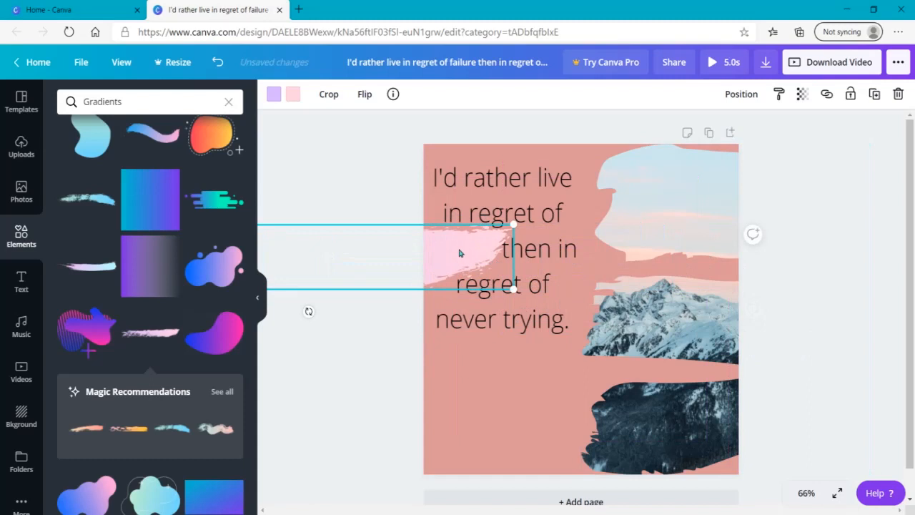
right_click(460, 253)
left_click(523, 353)
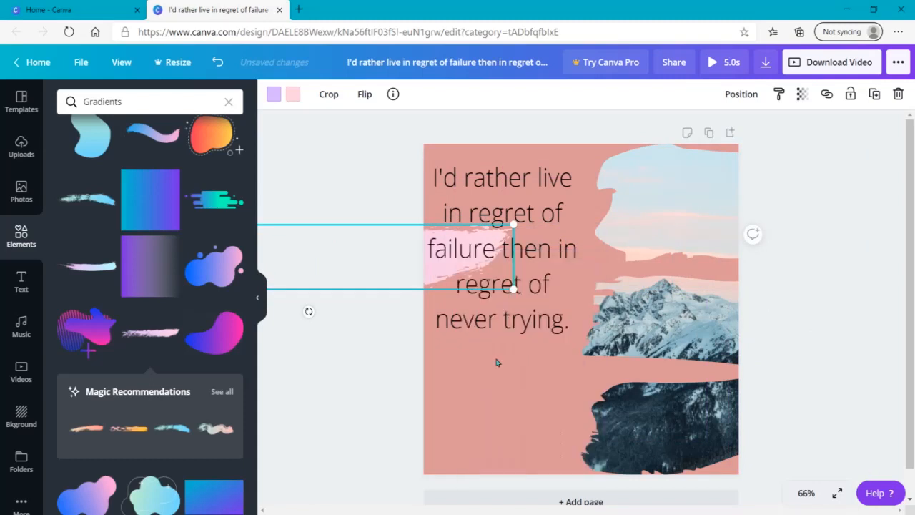
left_click(358, 385)
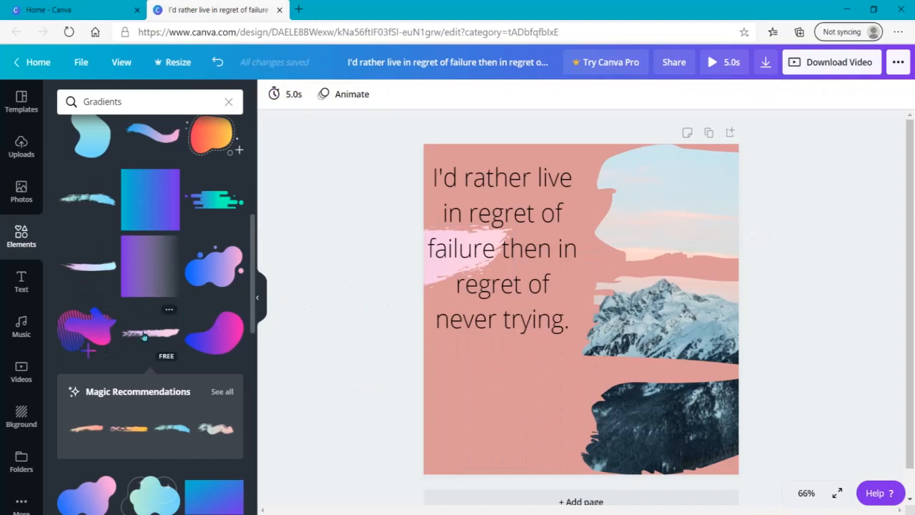
- Add the smooth pink-to-blue gradient brush stroke, enlarged off the page's left edge and sent to the back behind "never trying."
left_click(83, 263)
left_click_drag(595, 309, 417, 306)
left_click_drag(471, 320, 606, 342)
mouse_move(529, 318)
left_mouse_down()
mouse_move(450, 309)
mouse_move(460, 310)
left_mouse_up()
mouse_move(534, 334)
left_mouse_down()
mouse_move(556, 329)
mouse_move(541, 323)
left_mouse_up()
right_click(541, 323)
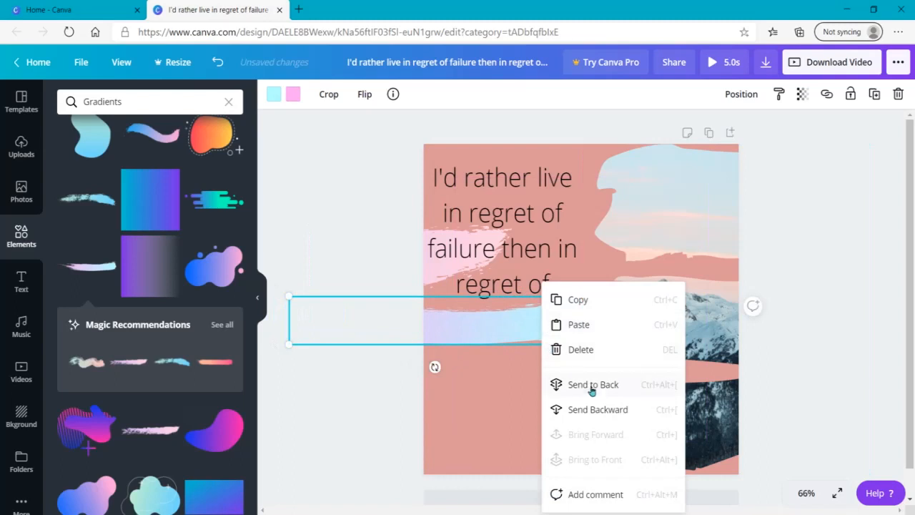
left_click(591, 385)
left_click(347, 398)
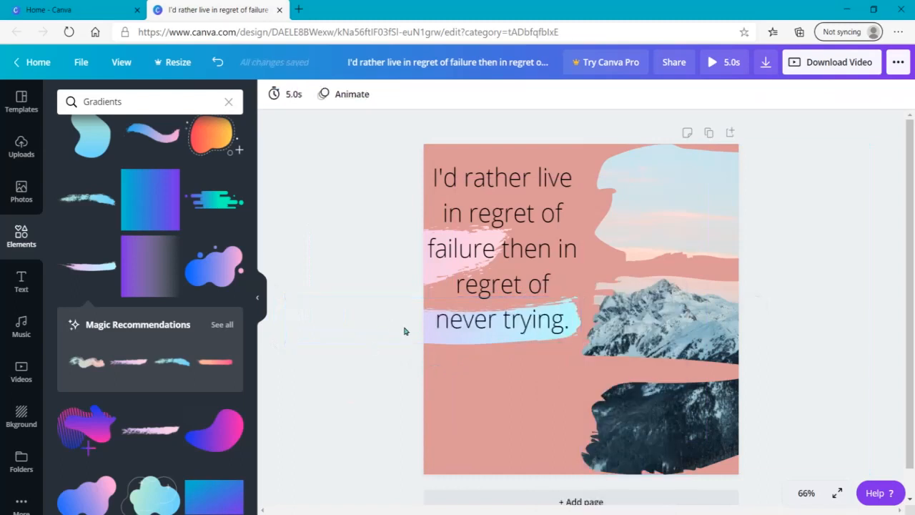
- Nudge the blue gradient brush stroke slightly upward behind "never trying."
left_click(440, 341)
key("Up")
key("Up")
key("Up")
key("Up")
key("Up")
key("Up")
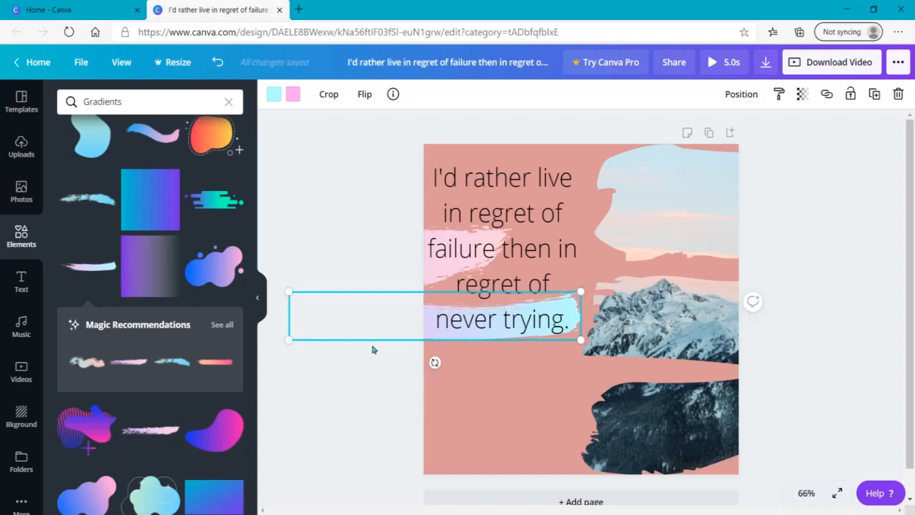
left_click(359, 415)
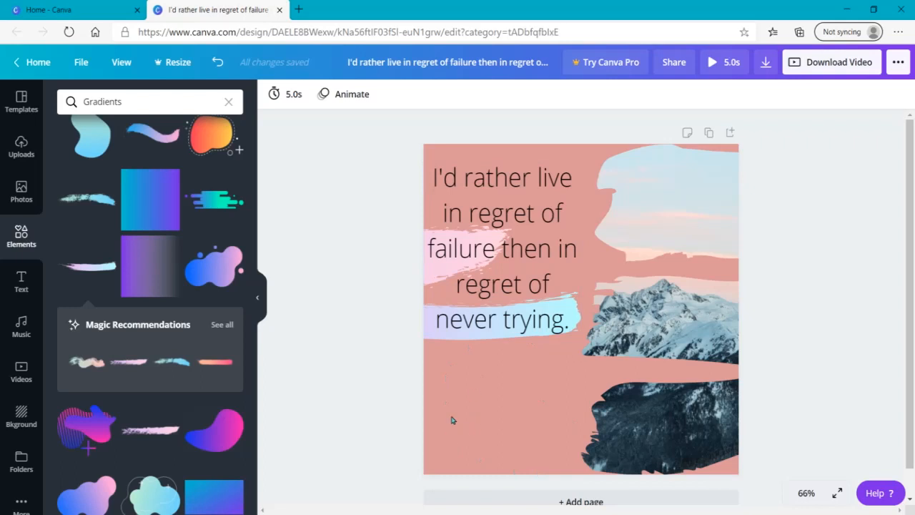
- Clear the Gradients search and search the elements library for "mountain"
left_click(228, 101)
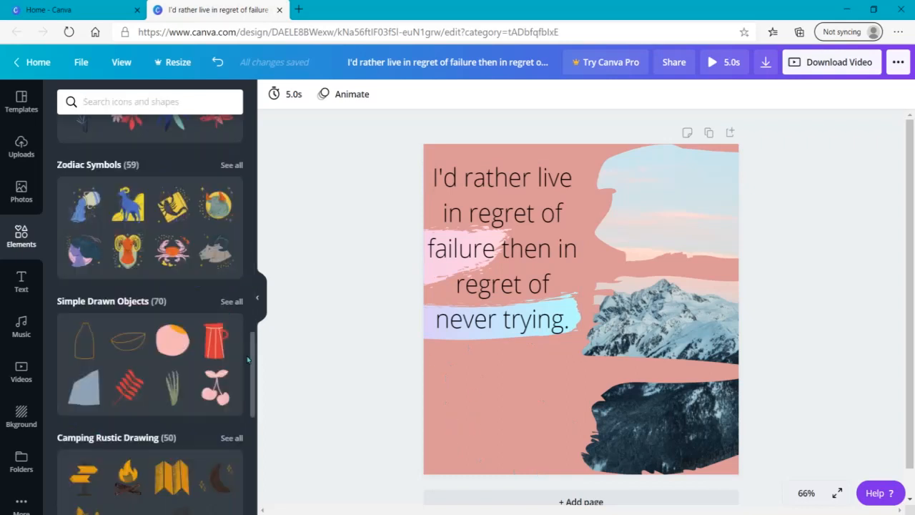
left_click_drag(254, 360, 270, 98)
left_click(194, 100)
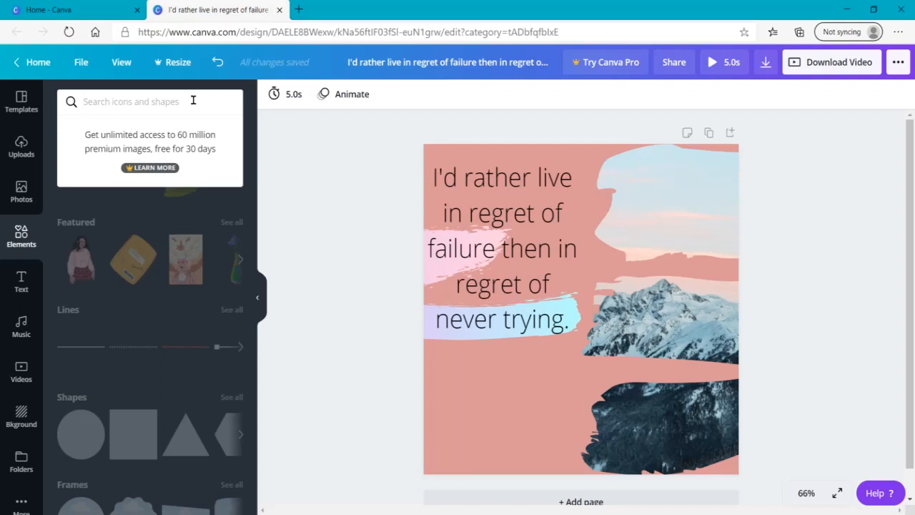
type("mo")
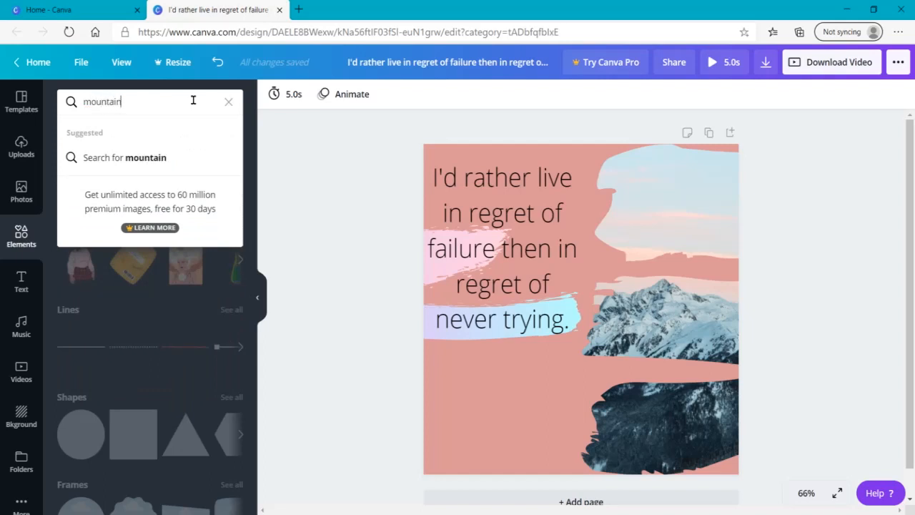
type("untain")
key("Return")
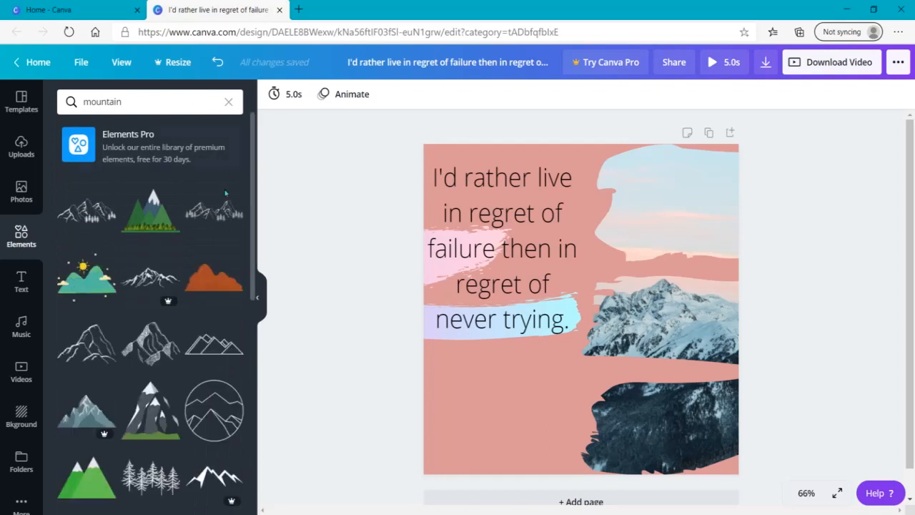
- Add the red snow-capped mountains graphic and enlarge it to fill the page's lower-left area below the quote
left_click_drag(255, 250, 241, 369)
scroll(241, 370, "down", 3)
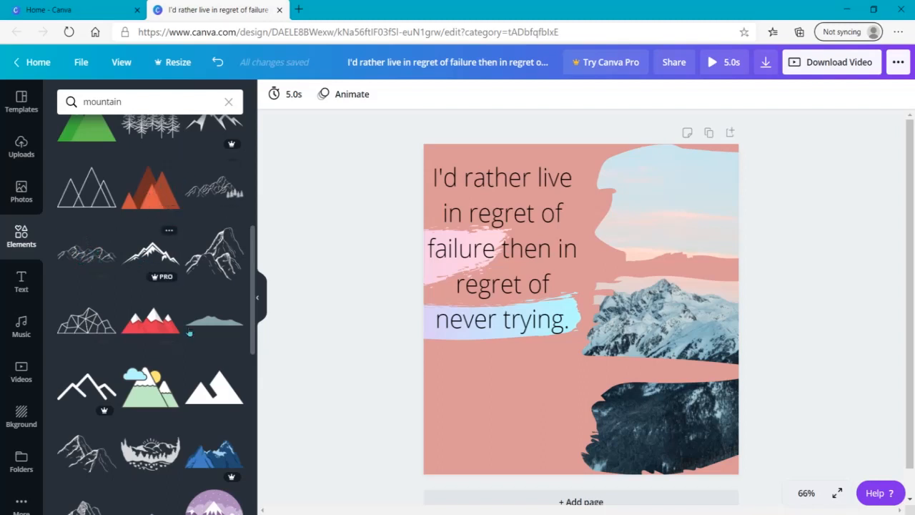
left_click_drag(136, 327, 475, 460)
left_click_drag(545, 438, 636, 372)
left_click_drag(500, 447, 331, 380)
left_click_drag(474, 414, 603, 501)
left_click_drag(515, 455, 521, 453)
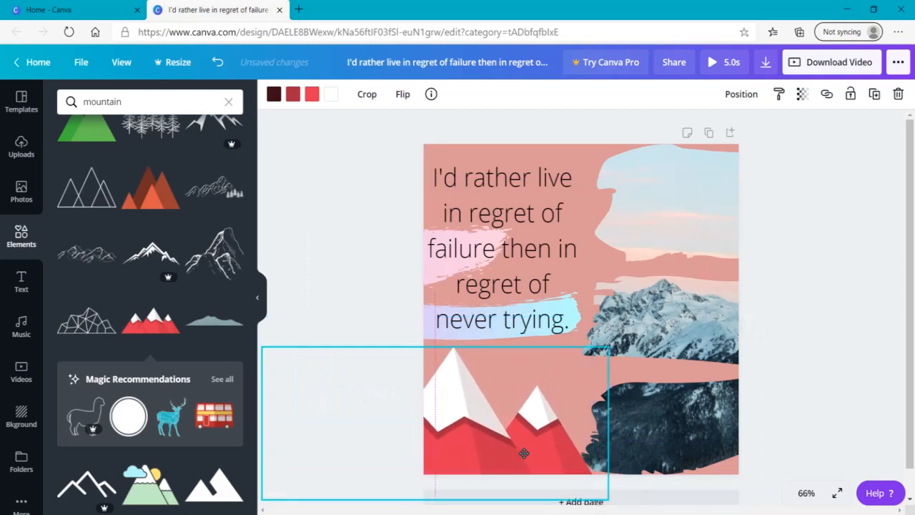
- Recolour all four colours of the mountains graphic to the dusty pink of the page background
left_click(273, 95)
left_click(229, 219)
left_click(293, 94)
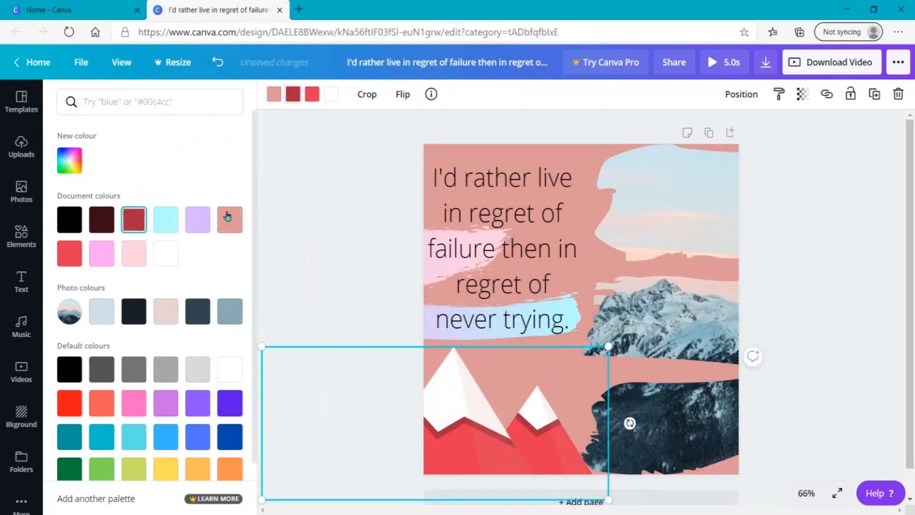
left_click(230, 219)
left_click(312, 94)
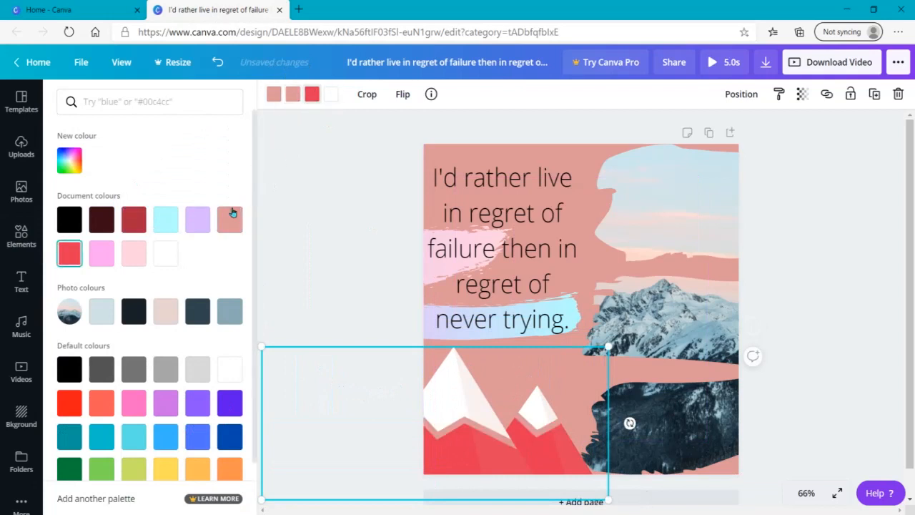
left_click(230, 219)
left_click(334, 95)
left_click(230, 222)
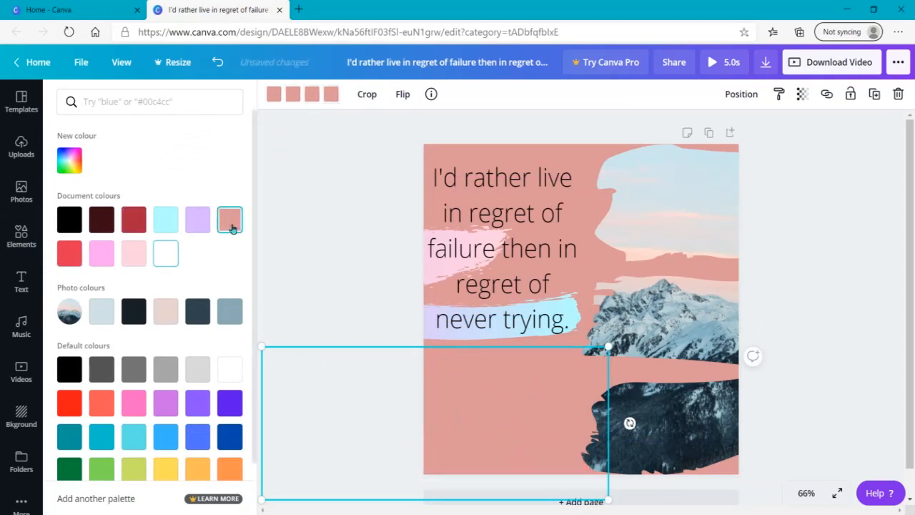
- Set the mountain graphic's snowcaps to the lighter pink #F1B1B1 and apply the same pink to its third colour
left_click(71, 164)
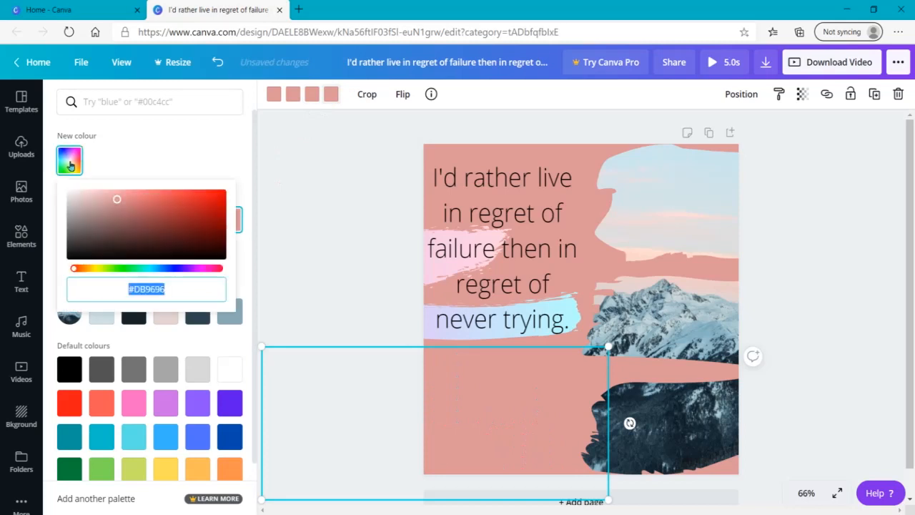
left_click(109, 196)
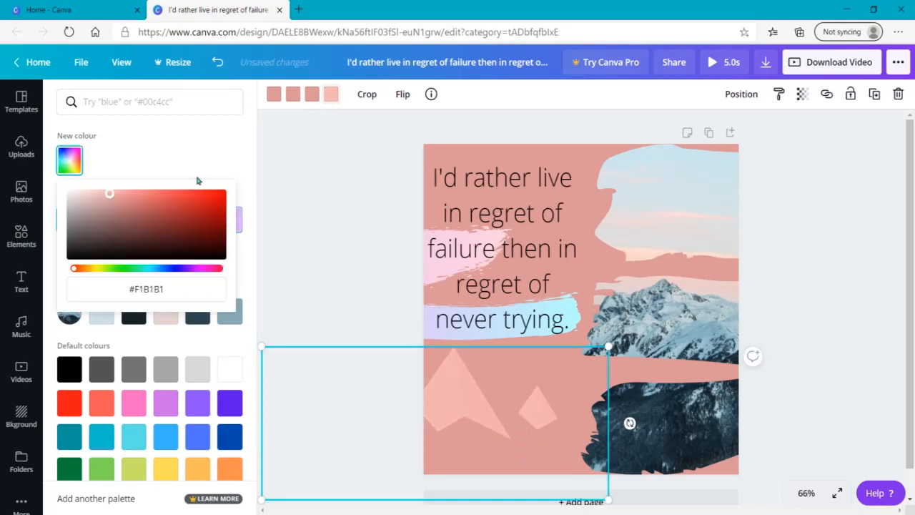
left_click(306, 93)
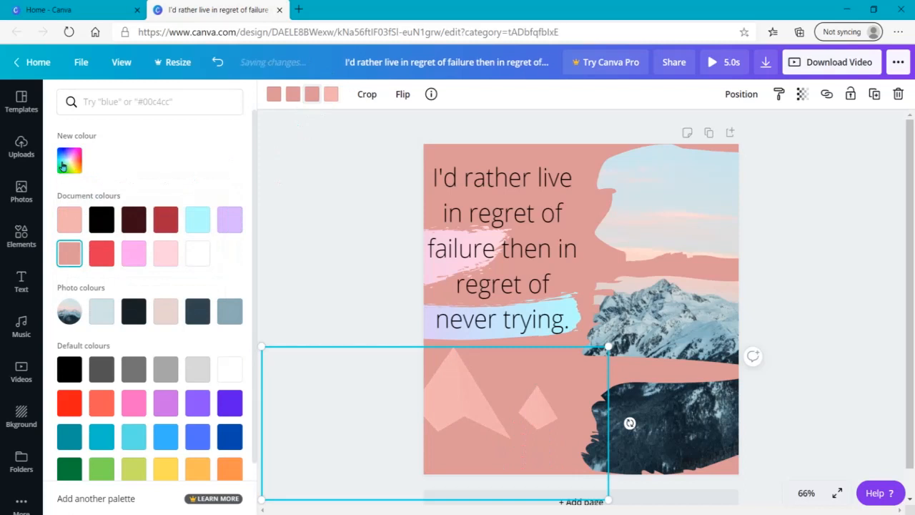
left_click(67, 216)
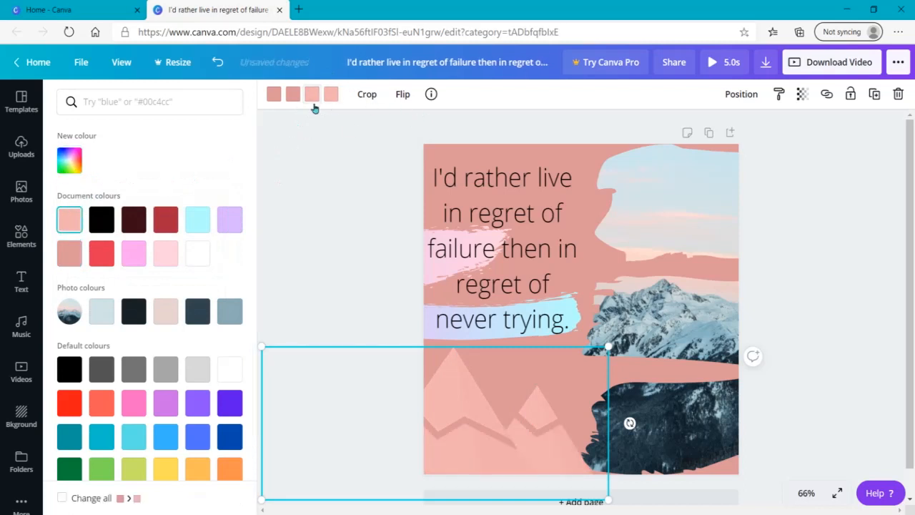
left_click(286, 240)
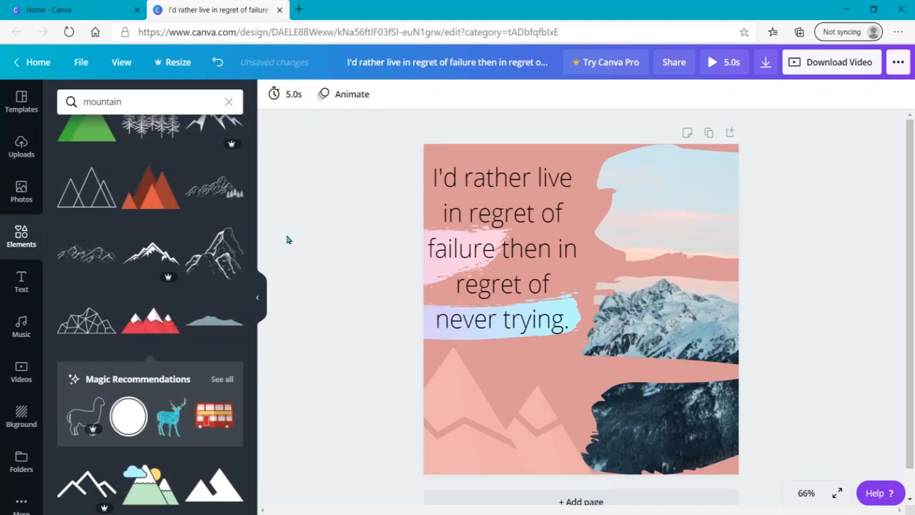
- Move the quote text aside over the mountain photo frame to uncover the two brush strokes
left_click(432, 344)
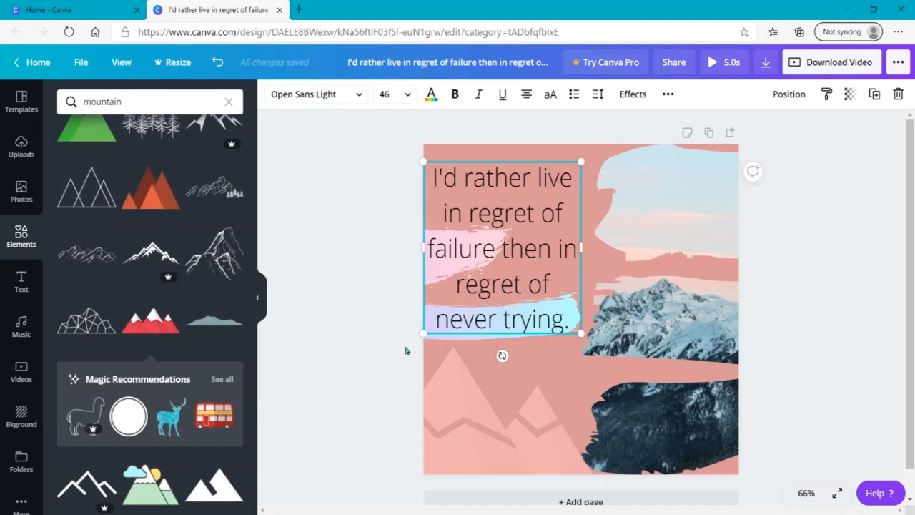
left_click(375, 349)
mouse_move(495, 231)
left_mouse_down()
mouse_move(496, 170)
mouse_move(620, 250)
left_mouse_up()
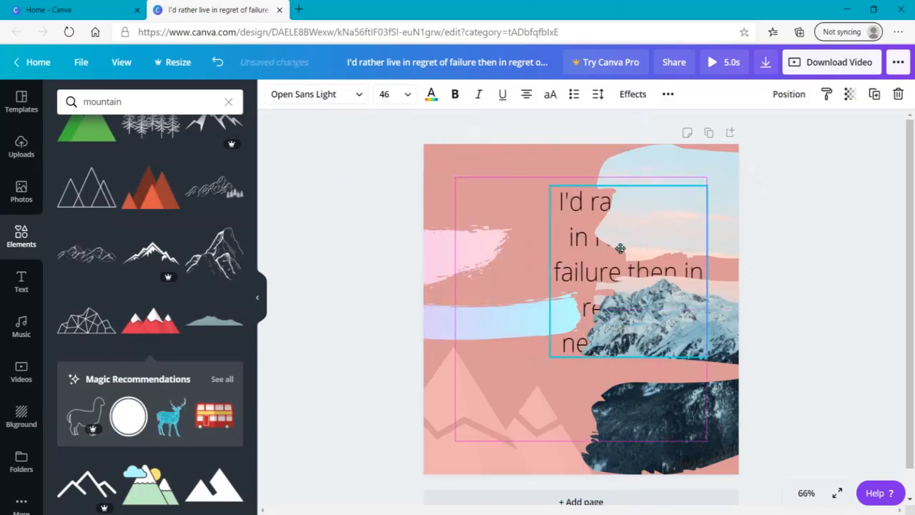
- Recolour the upper brush stroke's gradient, with light aqua as its first colour and the lighter salmon pink as its second
left_click(456, 255)
left_click(274, 93)
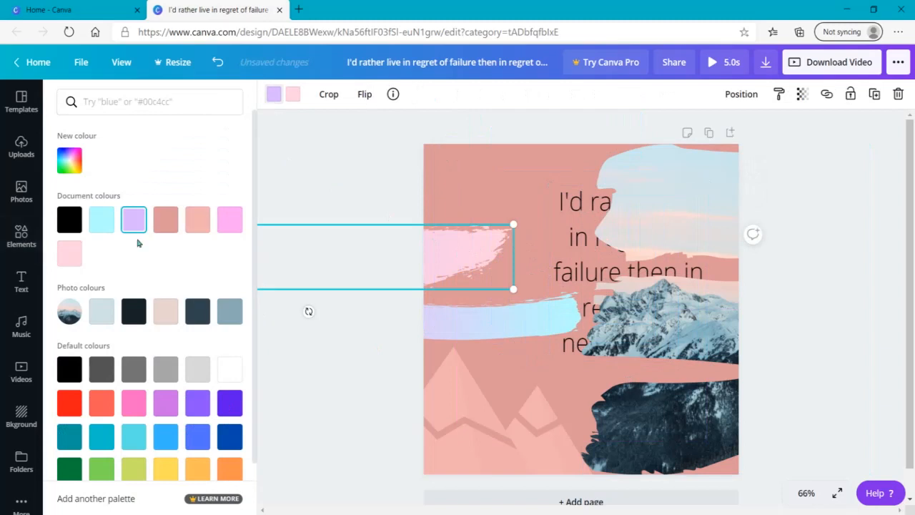
left_click(68, 263)
left_click(292, 95)
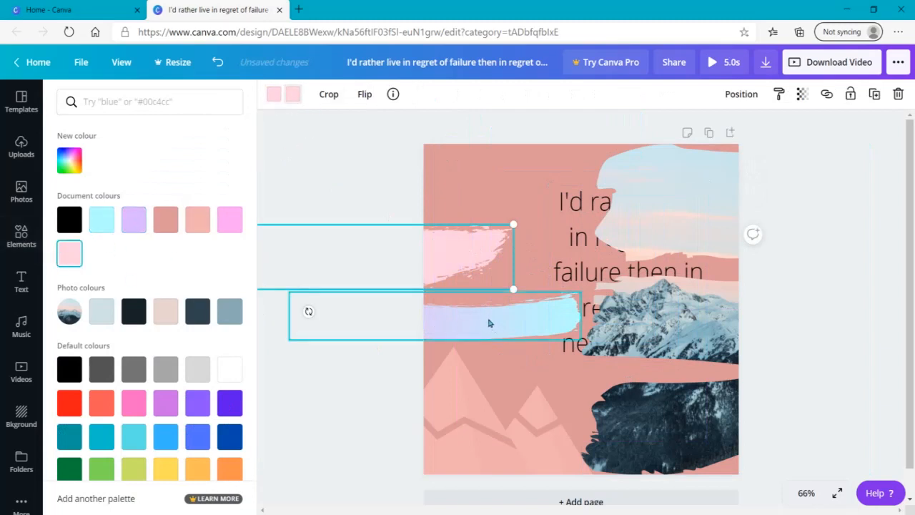
left_click(200, 223)
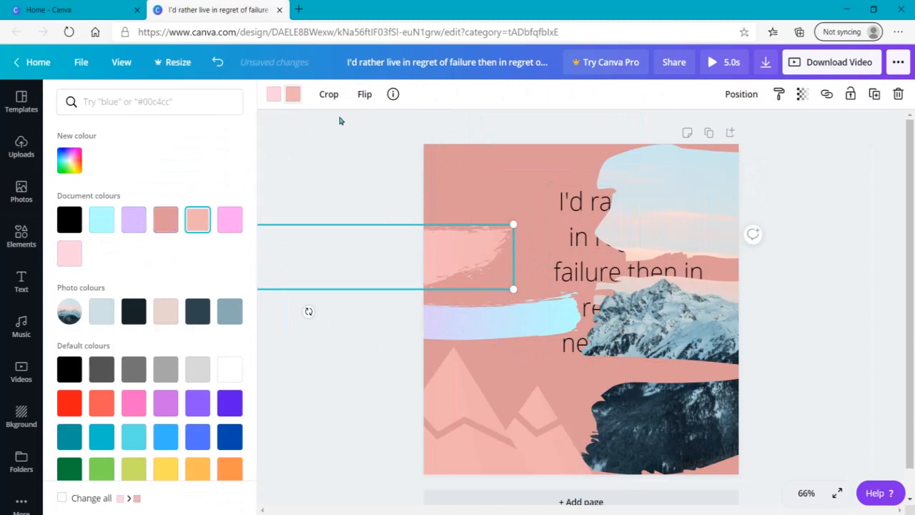
left_click(275, 96)
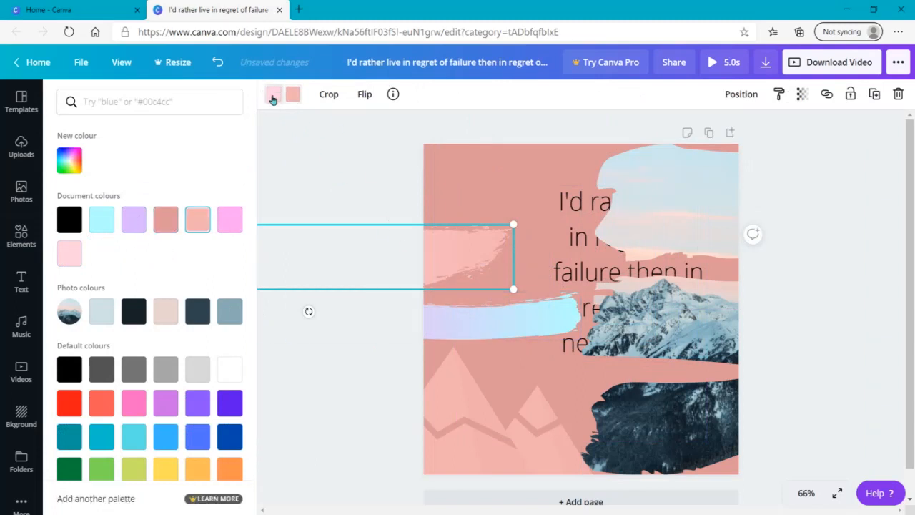
left_click(107, 228)
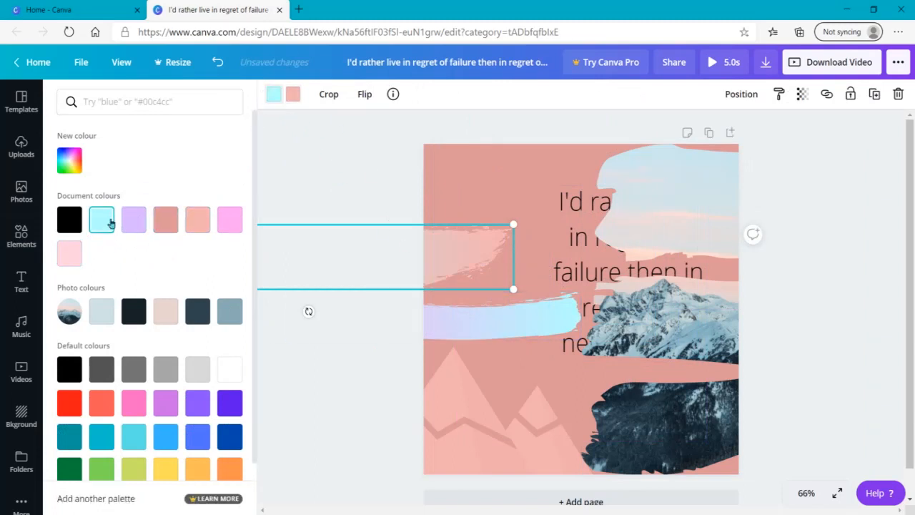
- Shift the upper brush stroke up and further onto the page, and crop off its rough right-hand end
mouse_move(450, 246)
left_mouse_down()
mouse_move(574, 221)
mouse_move(766, 211)
mouse_move(583, 232)
left_mouse_up()
left_click(329, 94)
left_click_drag(623, 209, 411, 221)
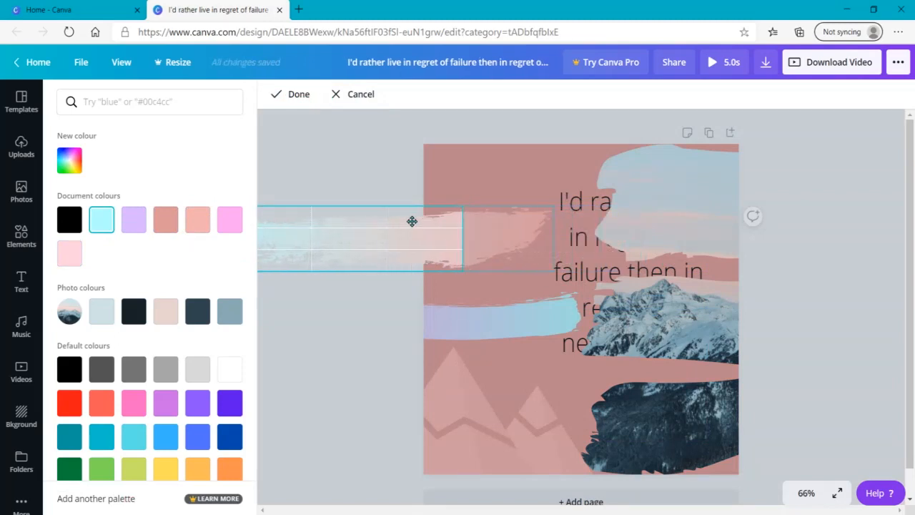
left_click(377, 173)
left_click(421, 237)
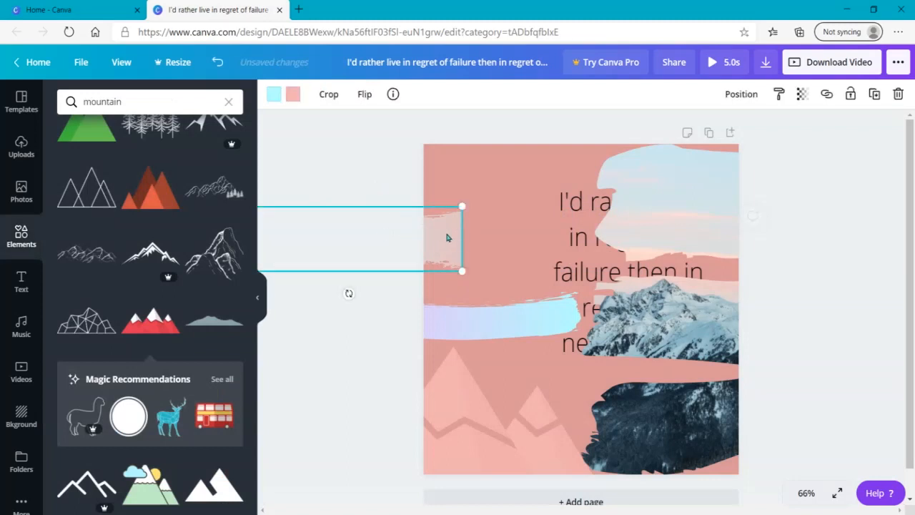
- Extend the cropped upper brush stroke further across the page and move the quote text back over both strokes
mouse_move(442, 236)
left_mouse_down()
mouse_move(608, 227)
mouse_move(607, 205)
mouse_move(568, 208)
mouse_move(612, 192)
left_mouse_up()
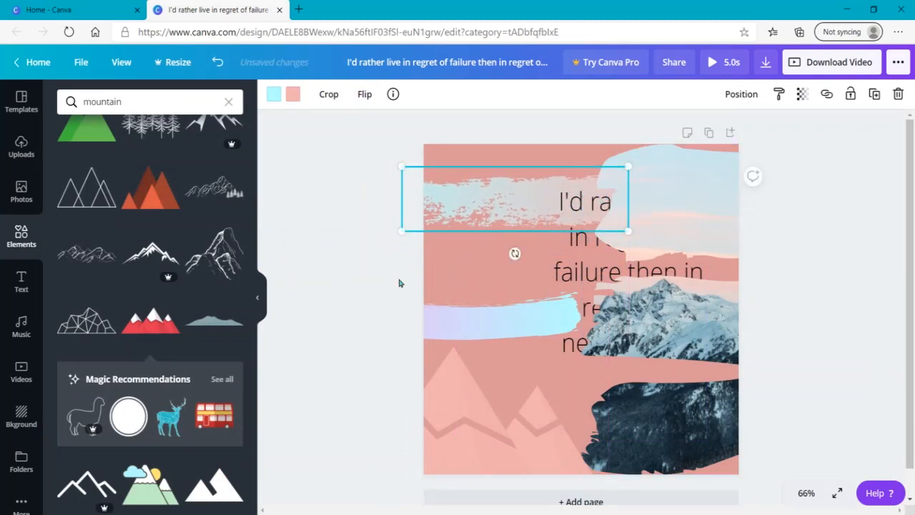
left_click(368, 301)
mouse_move(589, 243)
left_mouse_down()
mouse_move(510, 227)
mouse_move(666, 259)
mouse_move(446, 237)
left_mouse_up()
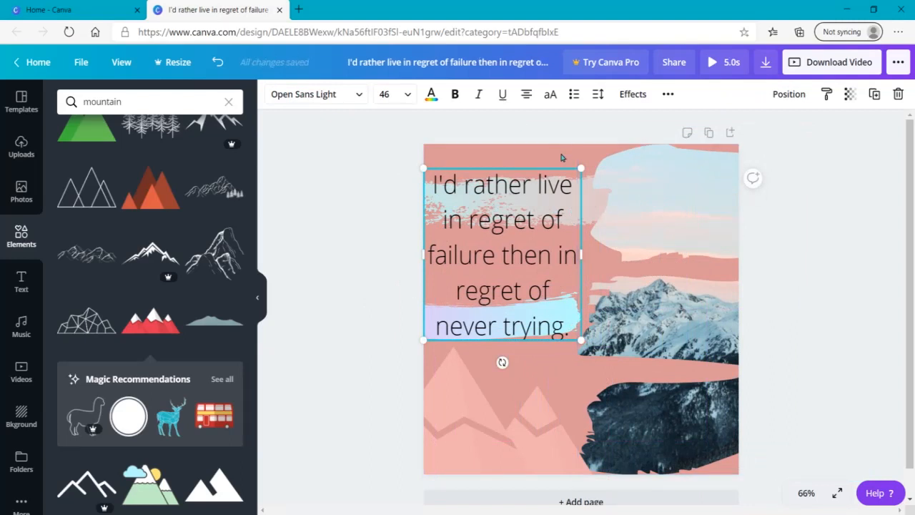
left_click_drag(541, 232, 545, 229)
- Send the quote to the back and line up the two gradient brush strokes with its third and last lines
right_click(545, 228)
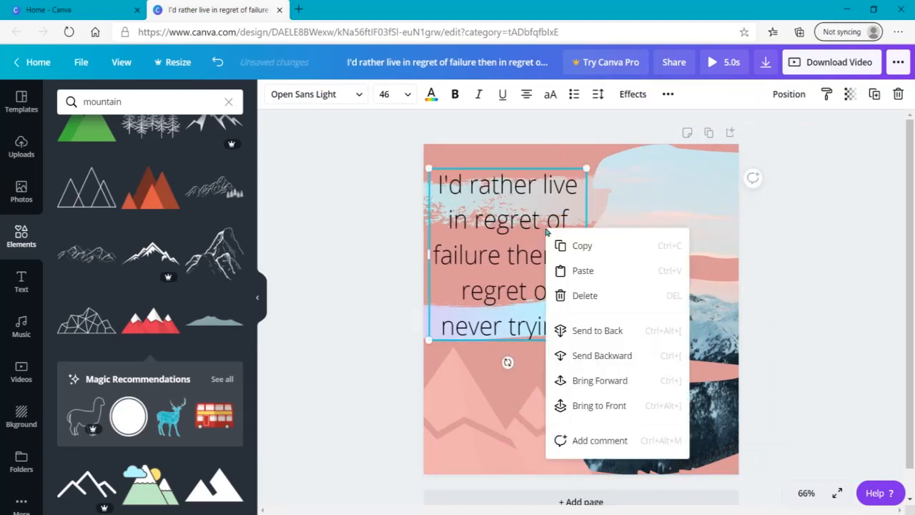
left_click(613, 329)
left_click_drag(537, 195, 539, 249)
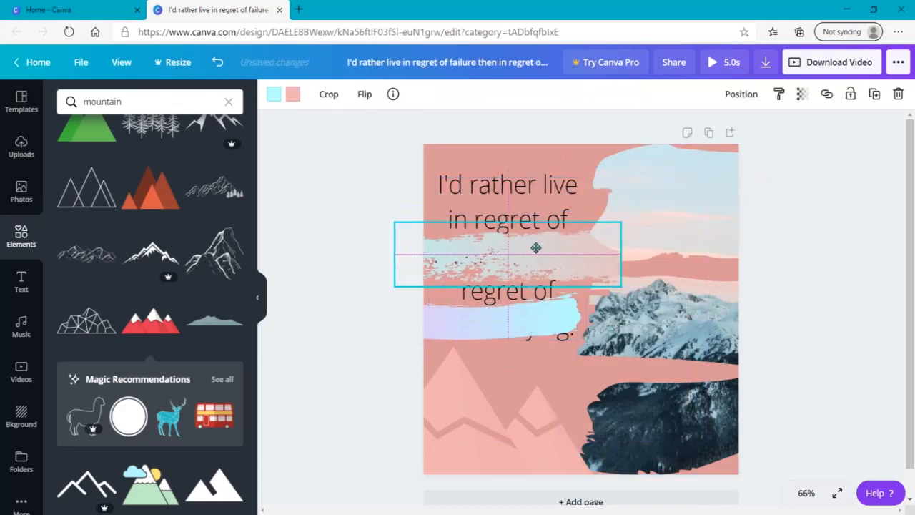
left_click_drag(521, 322, 547, 330)
left_click(296, 231)
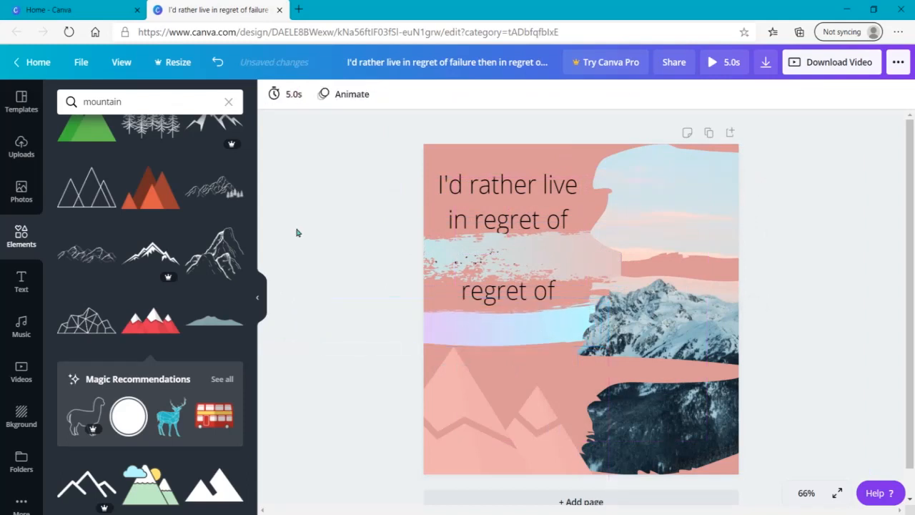
- Bring the quote text to the front, above both brush strokes
left_click(524, 336)
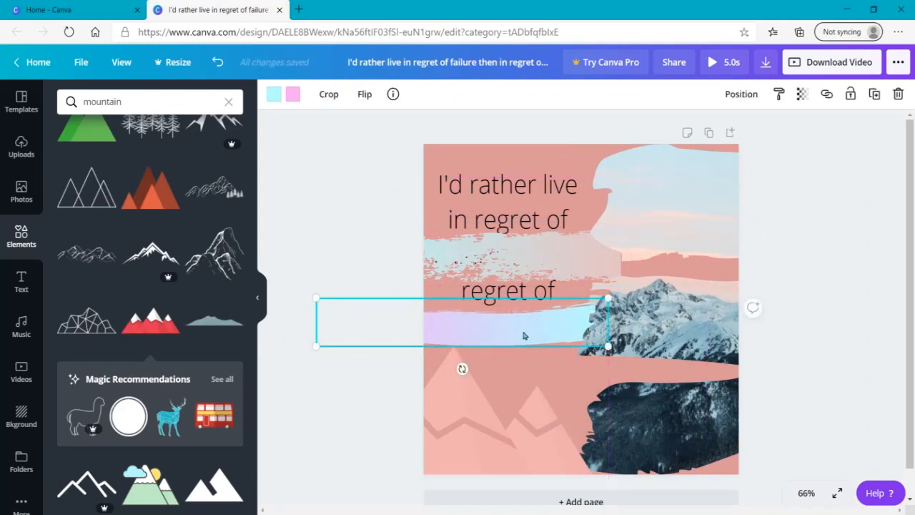
left_click(479, 195)
right_click(479, 194)
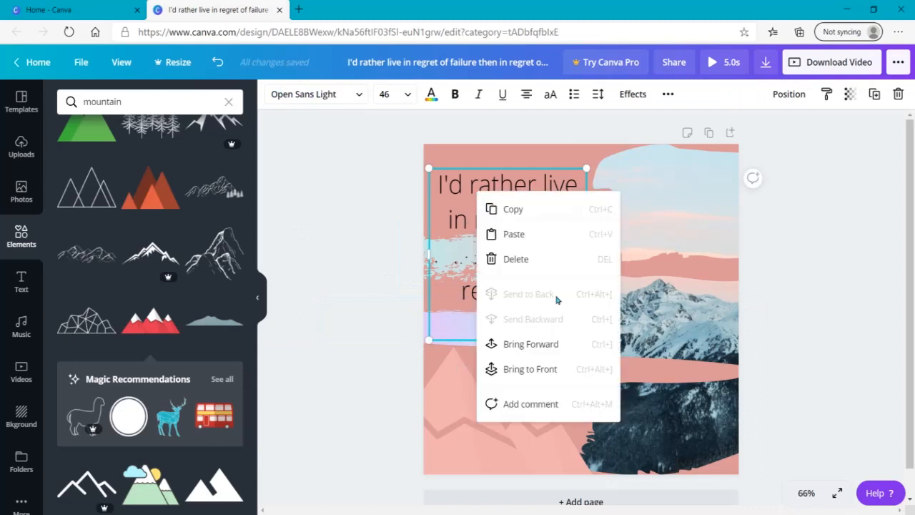
left_click(538, 372)
left_click(322, 326)
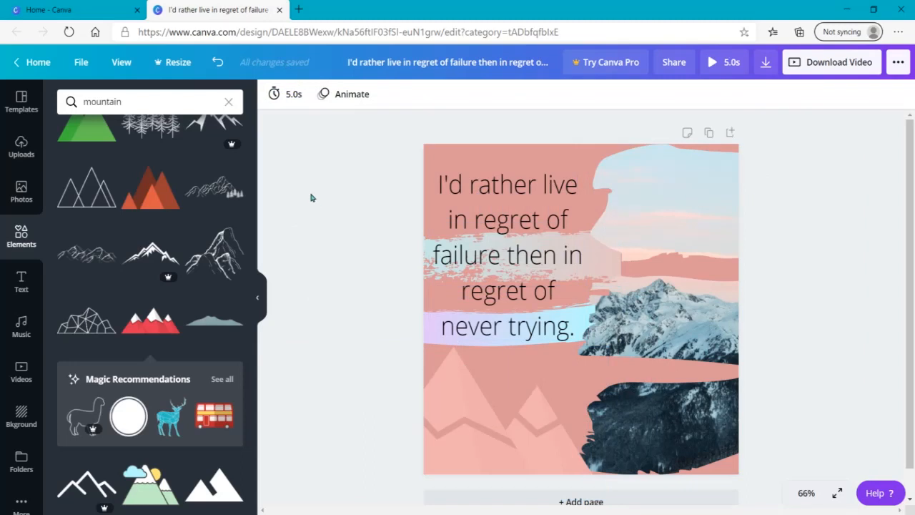
- Delete both gradient brush strokes and place the quote on the plain pink area beside the photo frame
left_click_drag(469, 229, 584, 235)
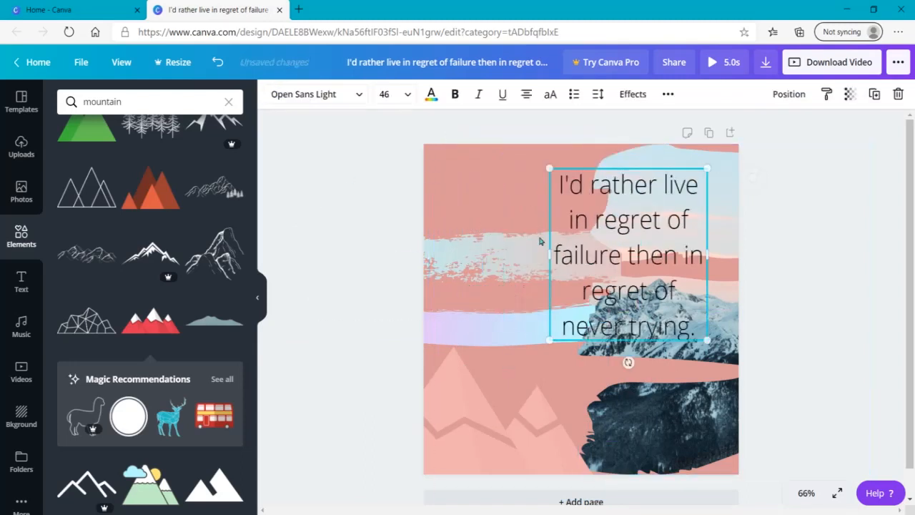
left_click(469, 250)
key("Delete")
left_click(479, 330)
key("Delete")
left_click_drag(637, 244, 516, 238)
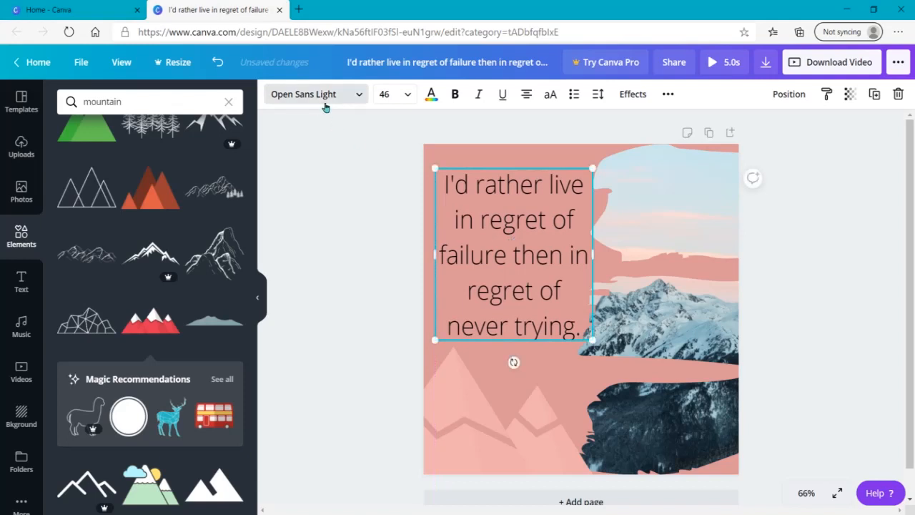
- Change the quote's font to Amsterdam Four from the Handwriting font category
left_click(326, 100)
left_click(193, 101)
left_click(108, 141)
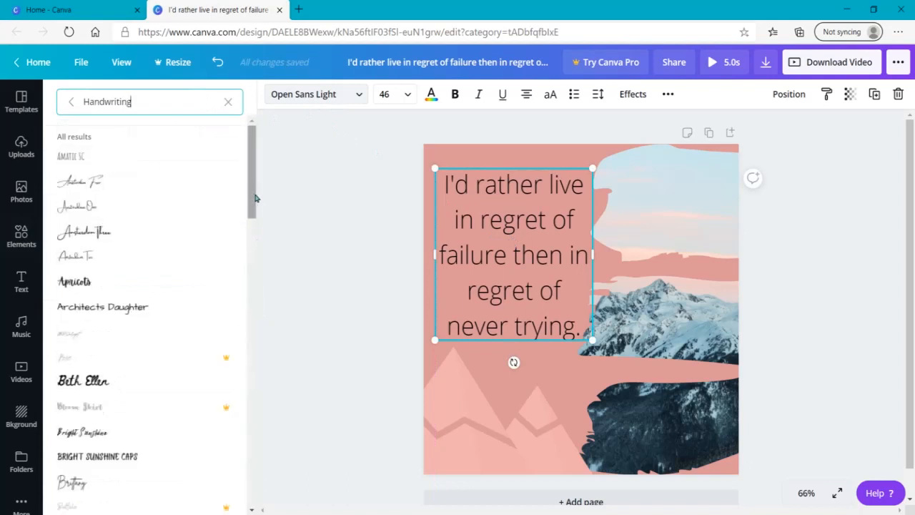
left_click(86, 190)
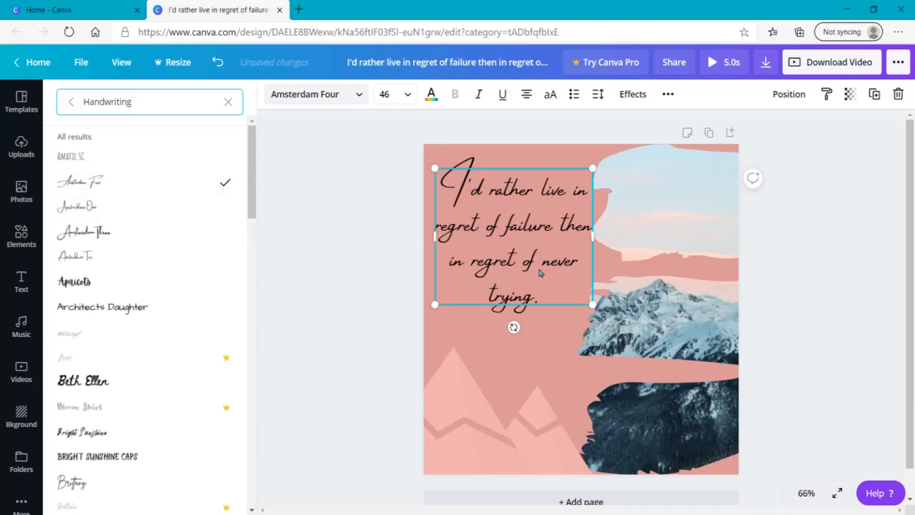
- Enlarge the quote text to size 54.1 and narrow its text box so it wraps clear of the photo
left_click_drag(595, 306, 620, 329)
left_click_drag(627, 248, 590, 249)
left_click(815, 328)
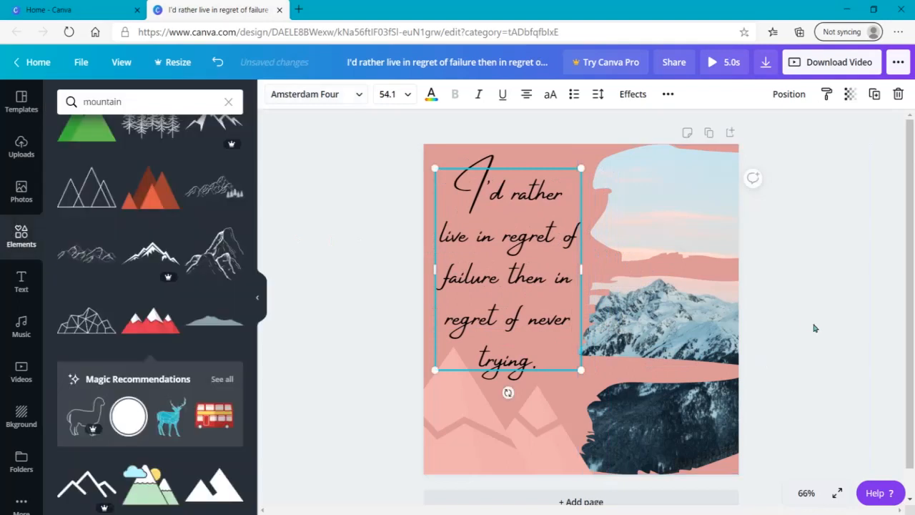
left_click(812, 321)
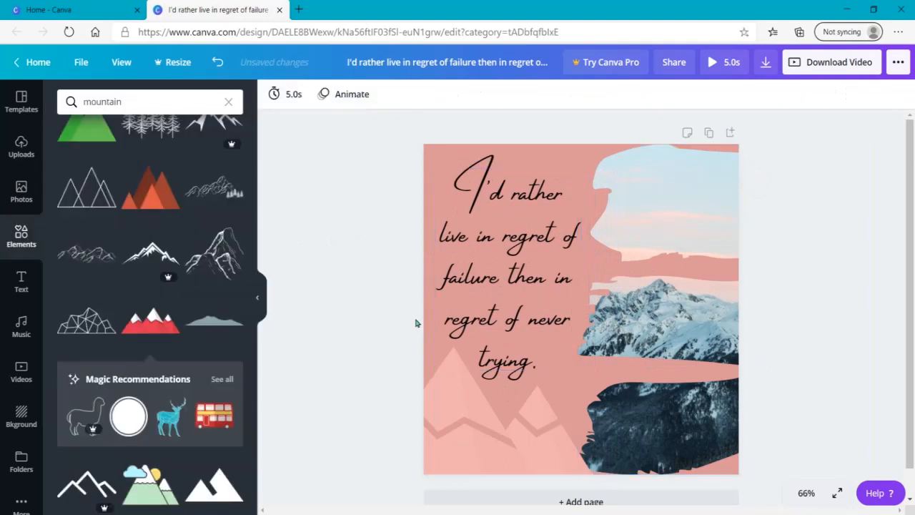
- Open the full collection of frames and delete the mountain photo together with its brush-stroke frame
left_click_drag(644, 429, 659, 430)
left_click(322, 370)
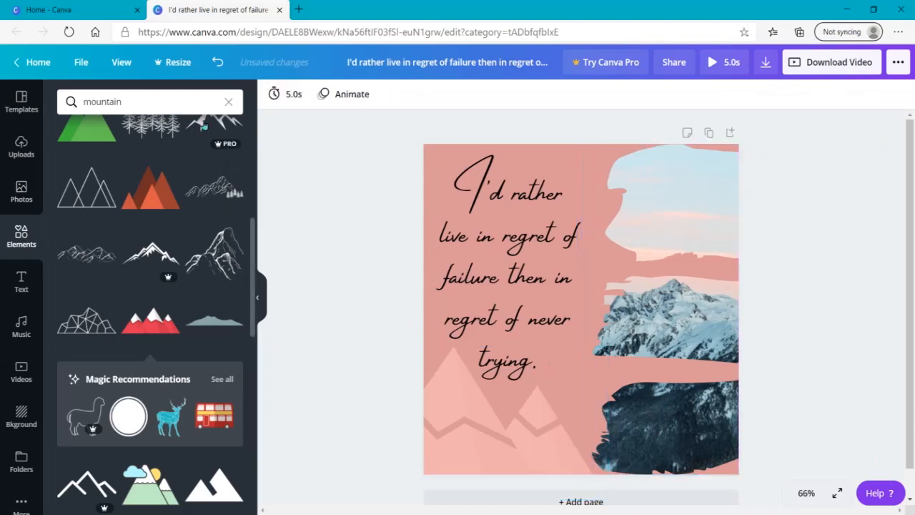
left_click(228, 101)
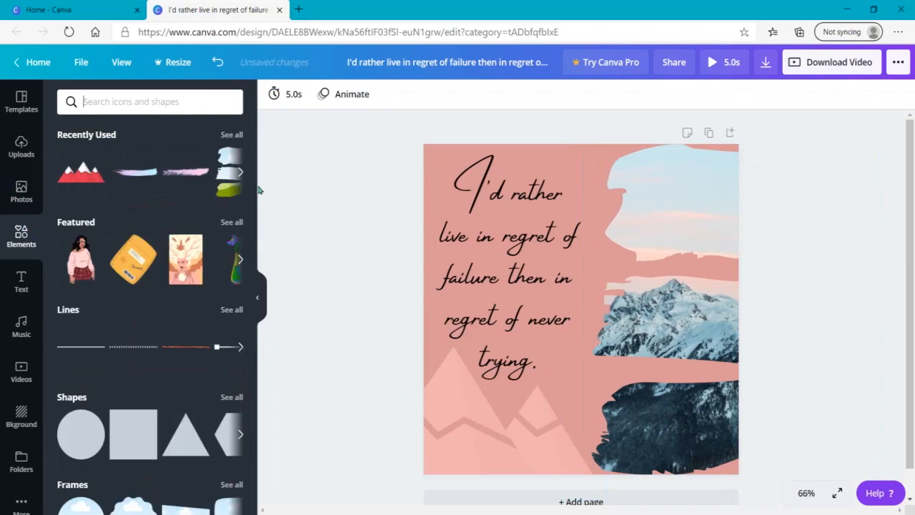
left_click_drag(254, 189, 231, 243)
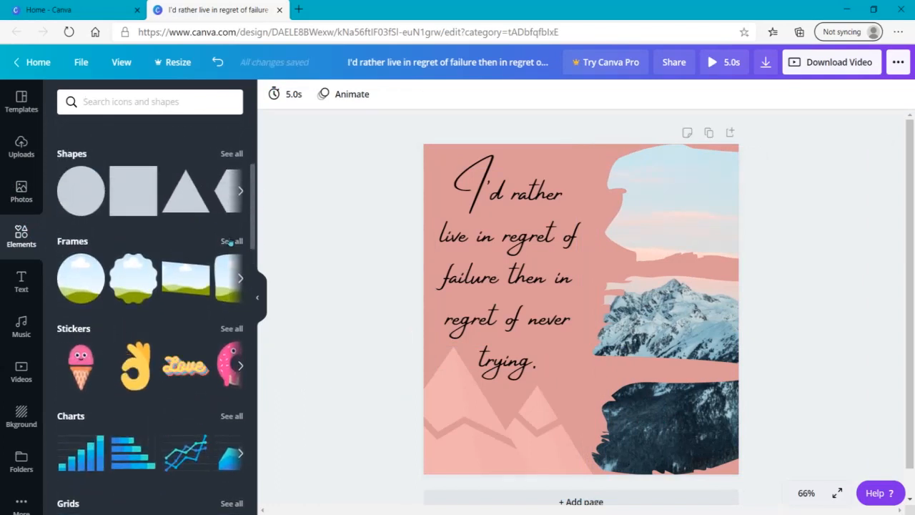
left_click(231, 242)
left_click(658, 241)
key("Delete")
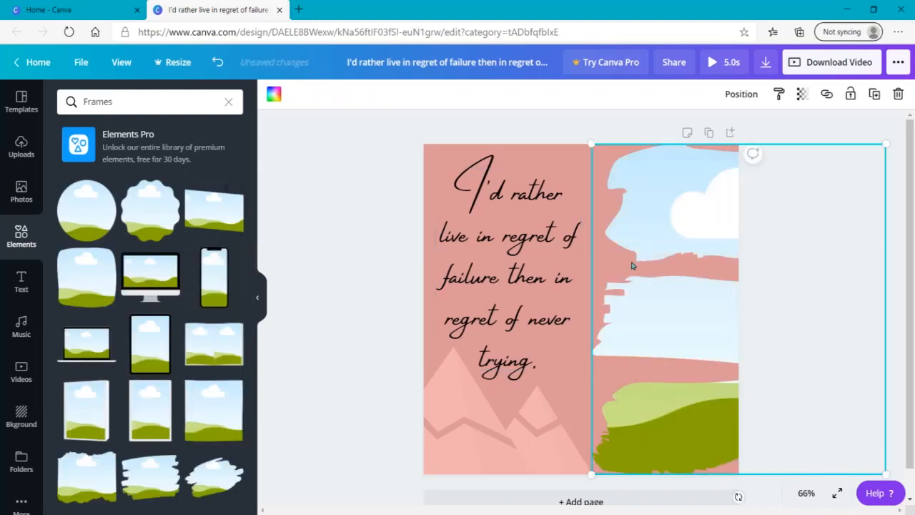
key("Delete")
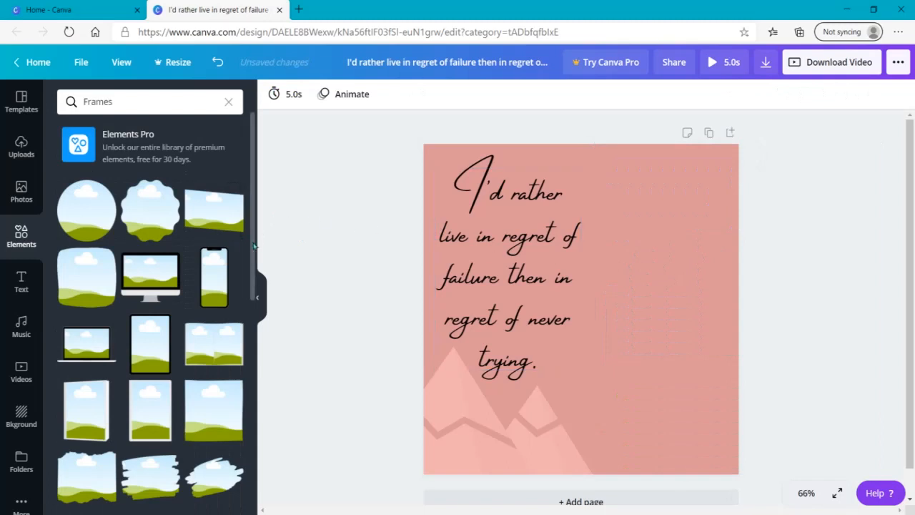
- Add a plain square frame, enlarge it to 800 × 800 and place it full height beside the quote, running off the page's right edge
left_click_drag(251, 240, 256, 465)
scroll(230, 241, "up", 3)
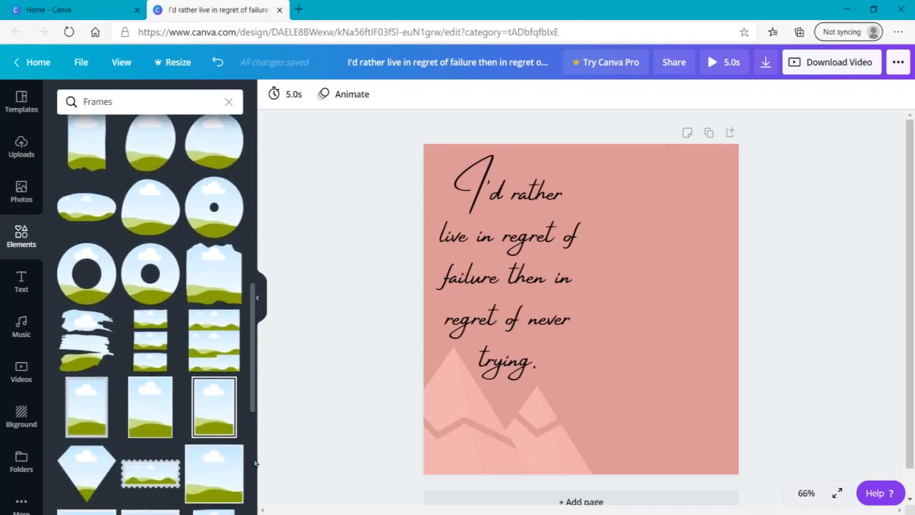
left_click(230, 240)
left_click_drag(627, 307, 716, 231)
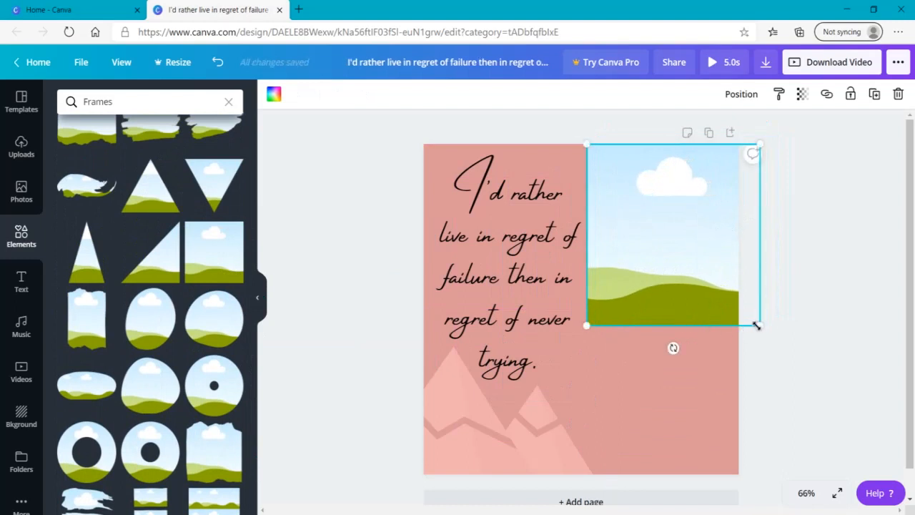
left_click_drag(762, 327, 877, 510)
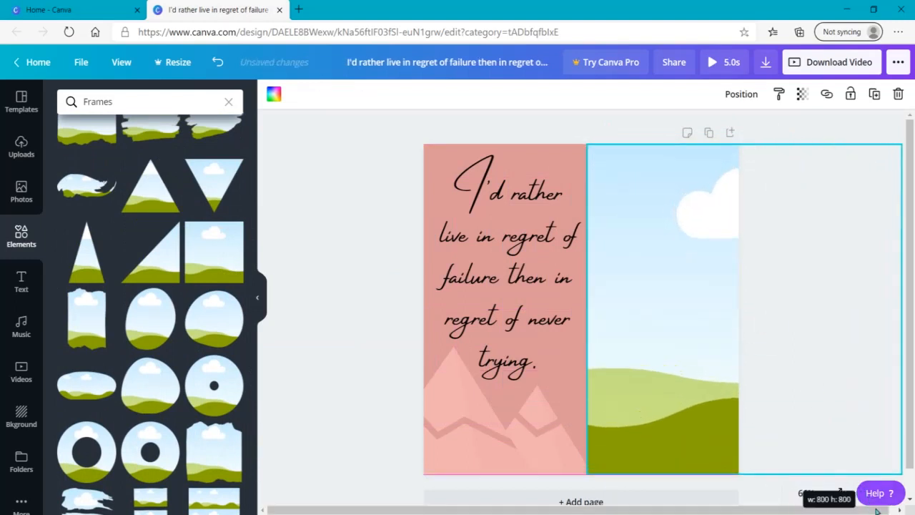
left_click_drag(664, 333, 676, 330)
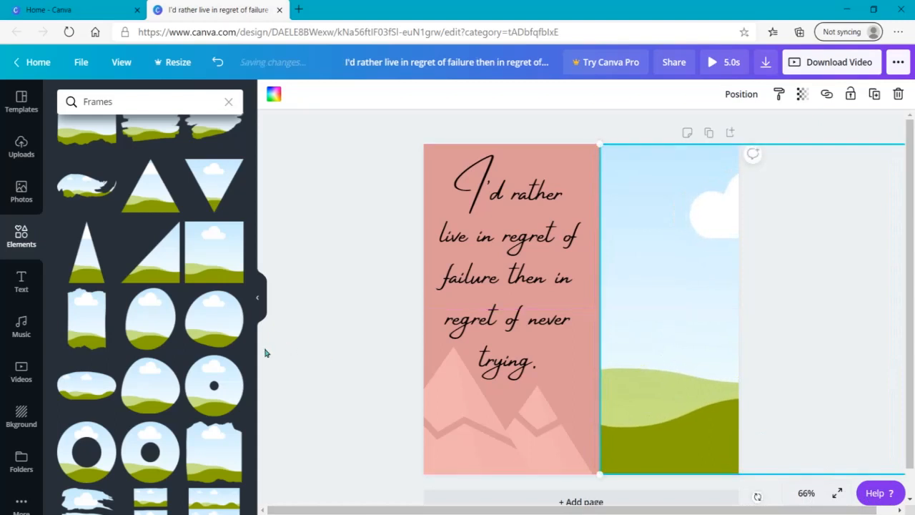
left_click(267, 352)
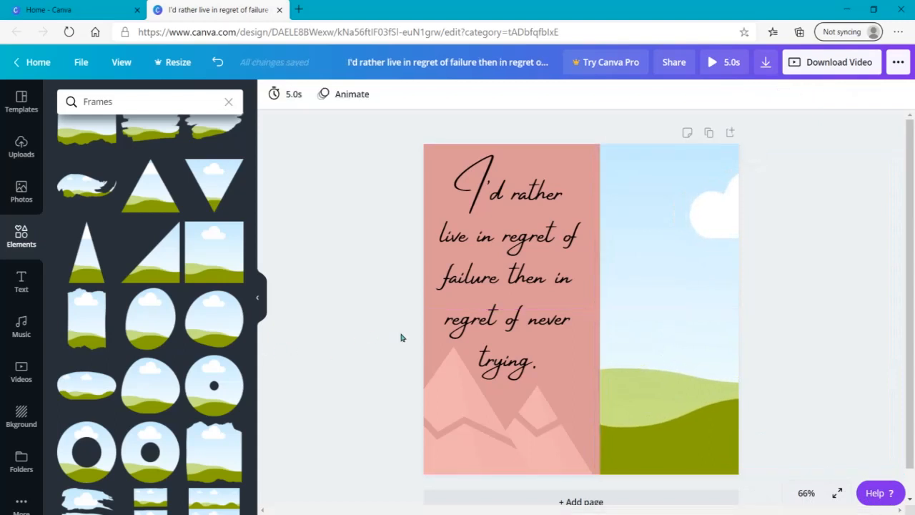
- Fill the square frame with the recently used snowy mountain photo
left_click(9, 118)
left_click(21, 192)
left_click_drag(93, 215, 700, 216)
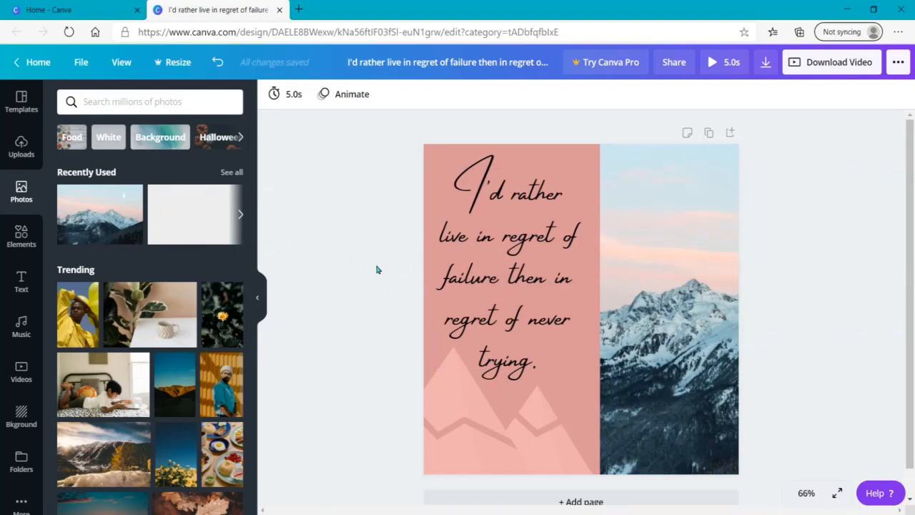
left_click(485, 429)
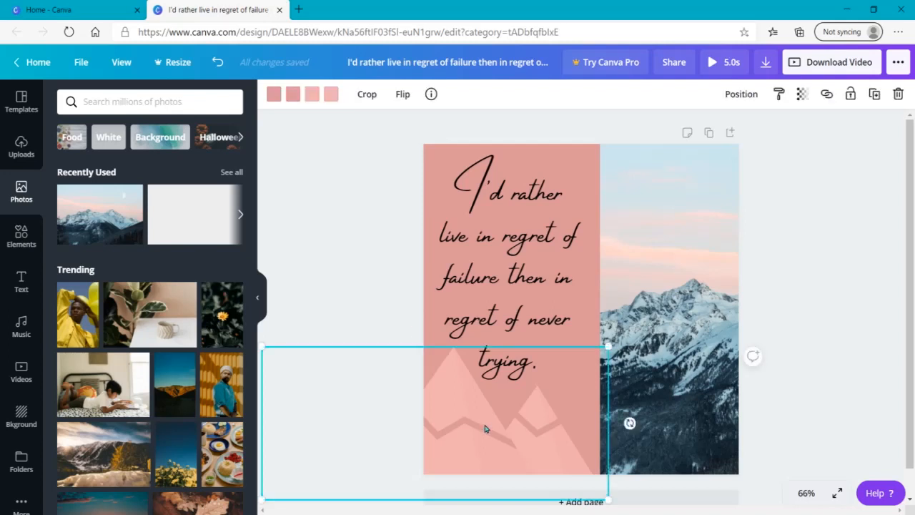
key("Delete")
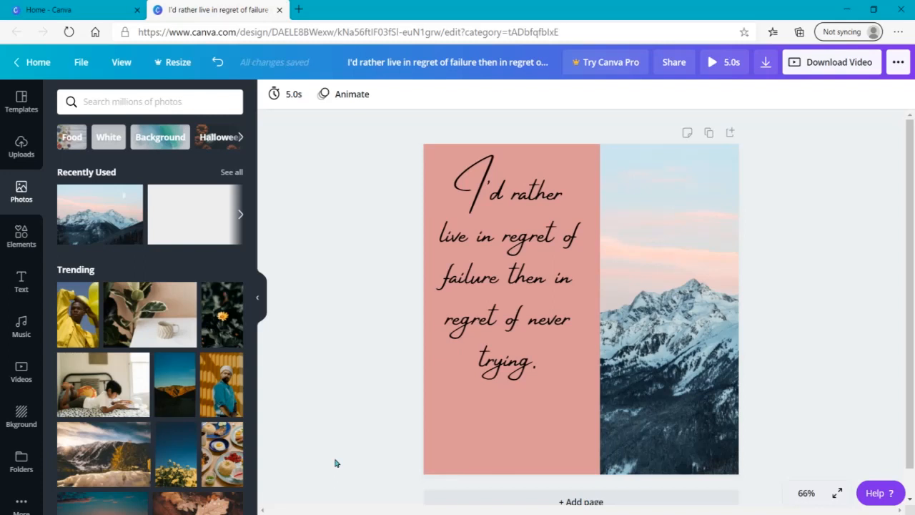
key("ctrl+z")
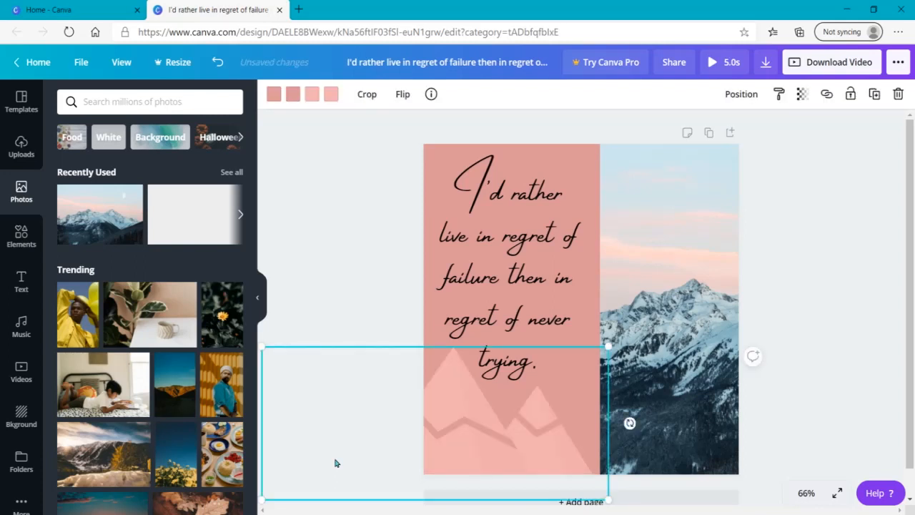
left_click(331, 279)
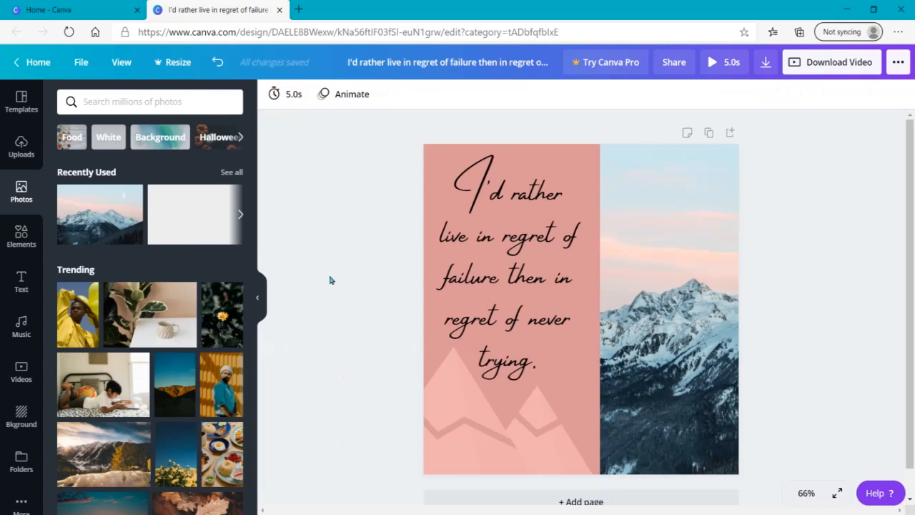
- Shift the mountain photo to the left inside its square frame and apply the new crop
double_click(636, 263)
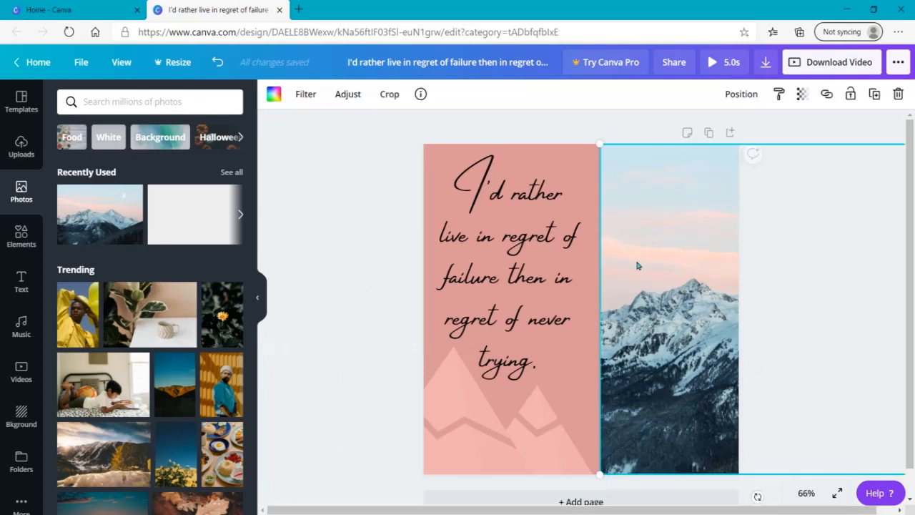
left_click_drag(636, 262, 547, 268)
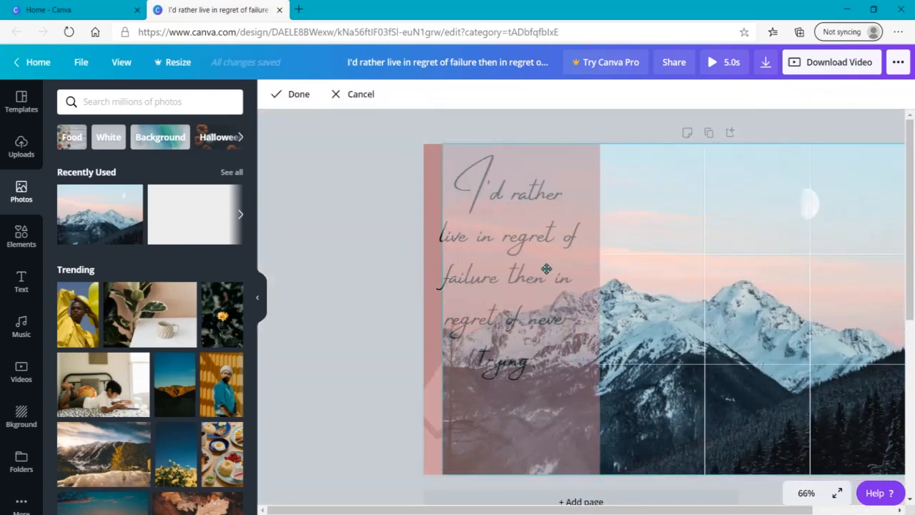
left_click(337, 280)
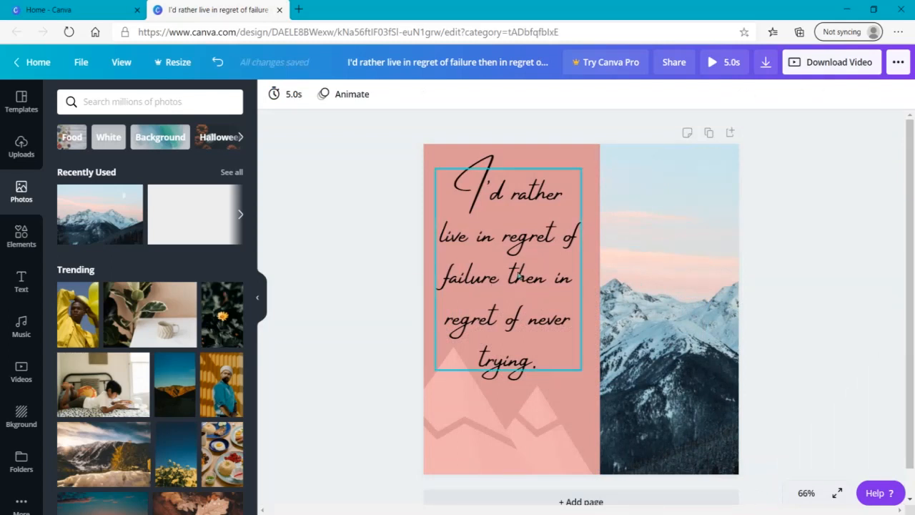
- Duplicate the page and rearrange the copy so the framed mountain photo fills it behind the pink mountain graphic, with no quote showing
left_click(706, 134)
left_click(662, 285)
left_click_drag(661, 285, 503, 467)
left_click(475, 277)
left_click_drag(583, 271, 725, 289)
left_click(835, 307)
left_click(586, 243)
left_click_drag(585, 243, 583, 232)
left_click(741, 317)
left_click(700, 390)
left_click_drag(700, 390, 635, 218)
left_click_drag(471, 314, 519, 305)
right_click(550, 334)
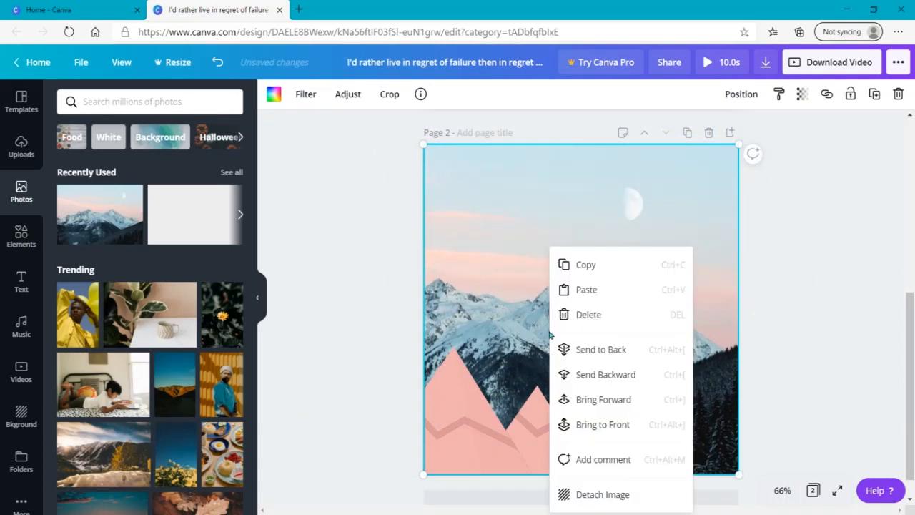
left_click(611, 502)
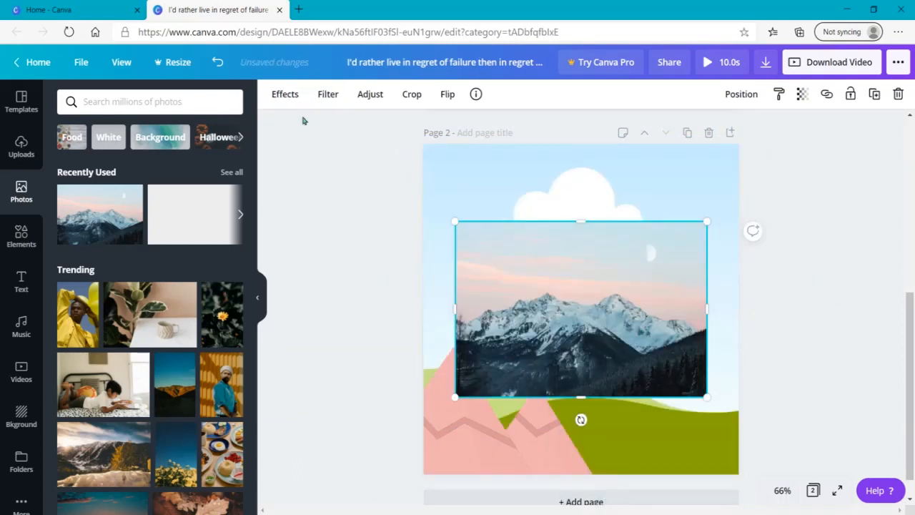
left_click(217, 62)
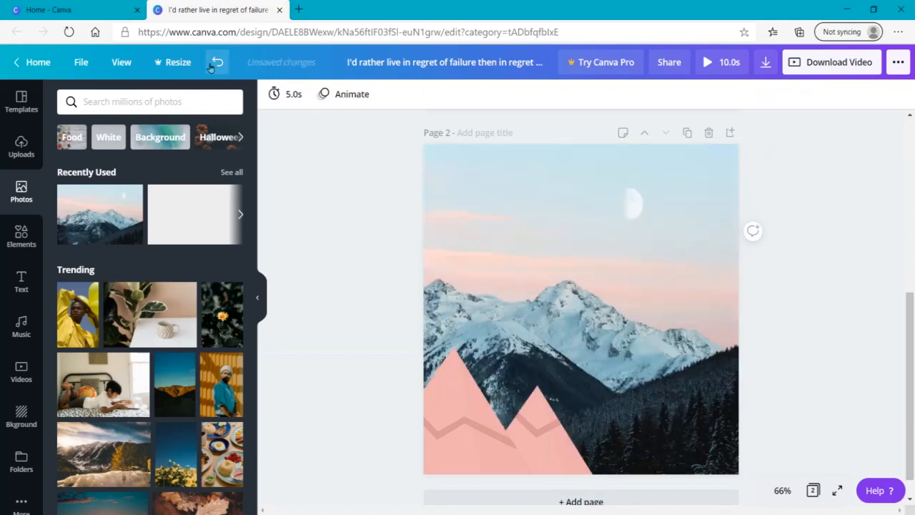
- Send the framed mountain photo on page 2 behind the quote and the pink mountain graphic
left_click(610, 271)
right_click(608, 270)
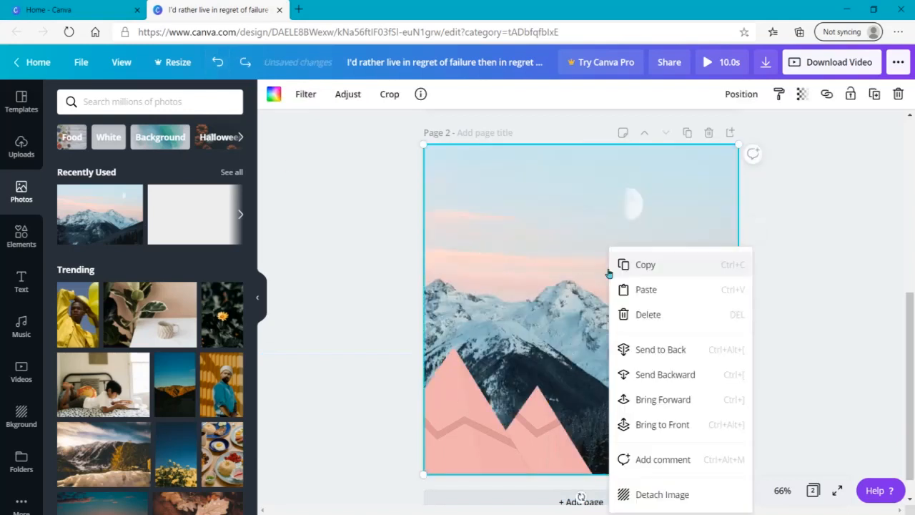
left_click(682, 359)
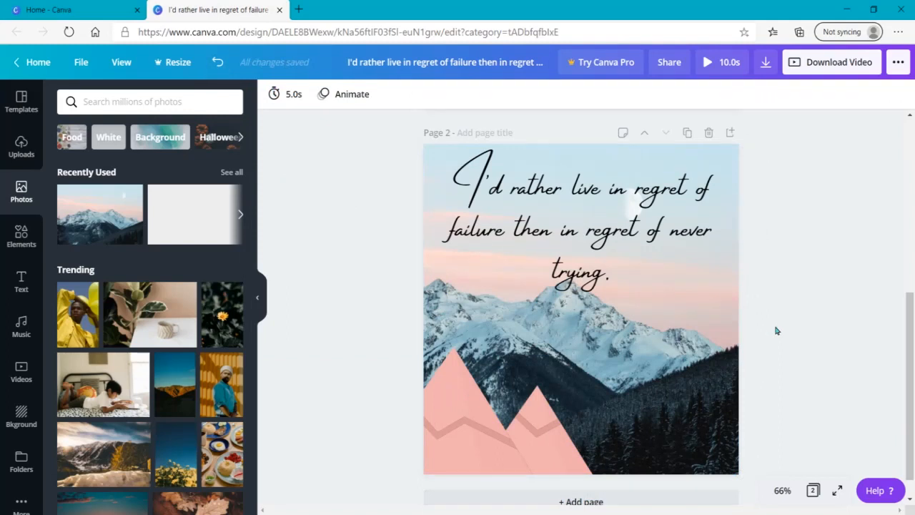
- Widen the quote's text box to span page 2 and move the quote slightly upward
left_click(596, 188)
left_click_drag(433, 221, 424, 221)
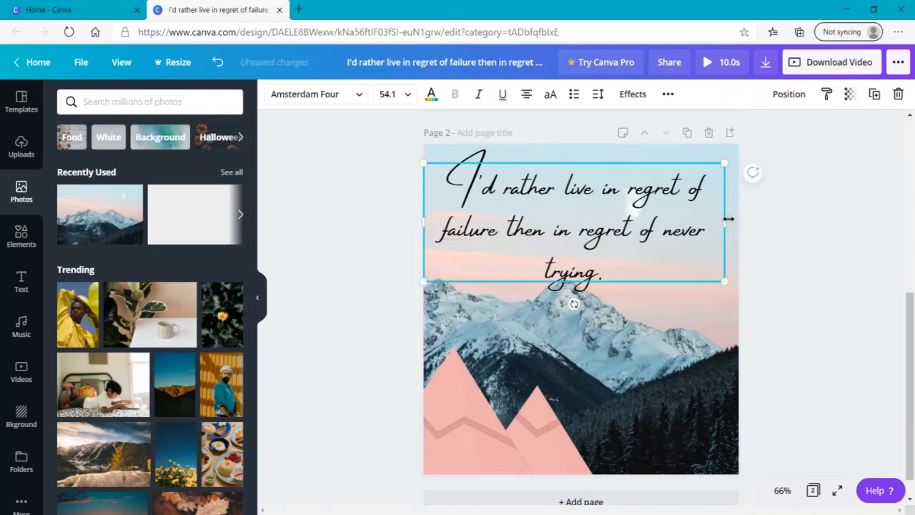
left_click_drag(728, 220, 744, 221)
left_click(793, 271)
left_click(595, 220)
left_click_drag(595, 221, 596, 210)
- Enlarge the pink mountain graphic on page 2 and center its tallest peak so the mountains span the lower part of the page
left_click(503, 442)
left_click_drag(503, 446, 639, 439)
left_click_drag(394, 341, 319, 307)
left_click_drag(748, 302, 765, 290)
left_click(813, 380)
left_click_drag(543, 372, 566, 373)
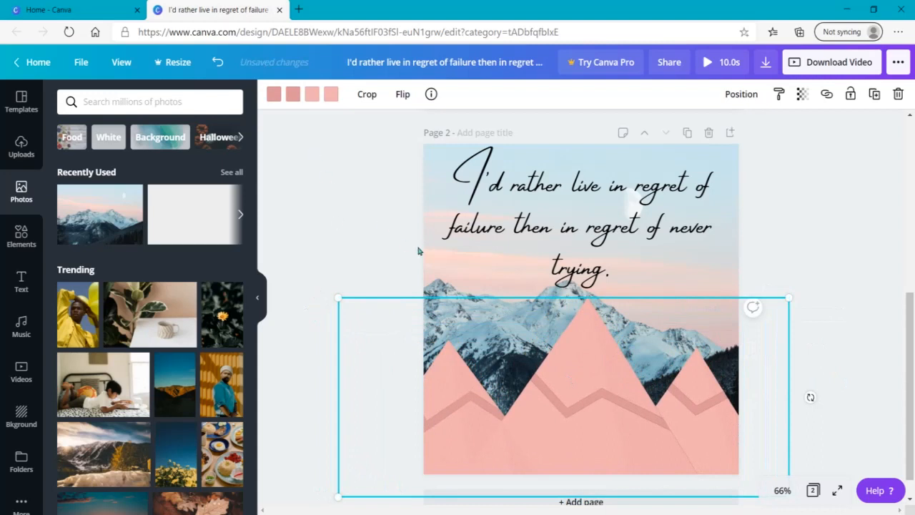
- Delete the duplicated page 2
left_click(370, 226)
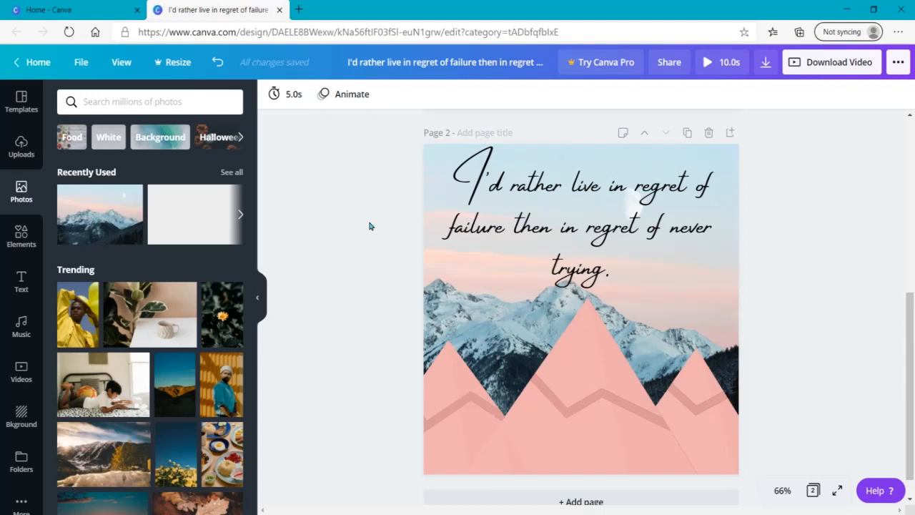
left_click(709, 133)
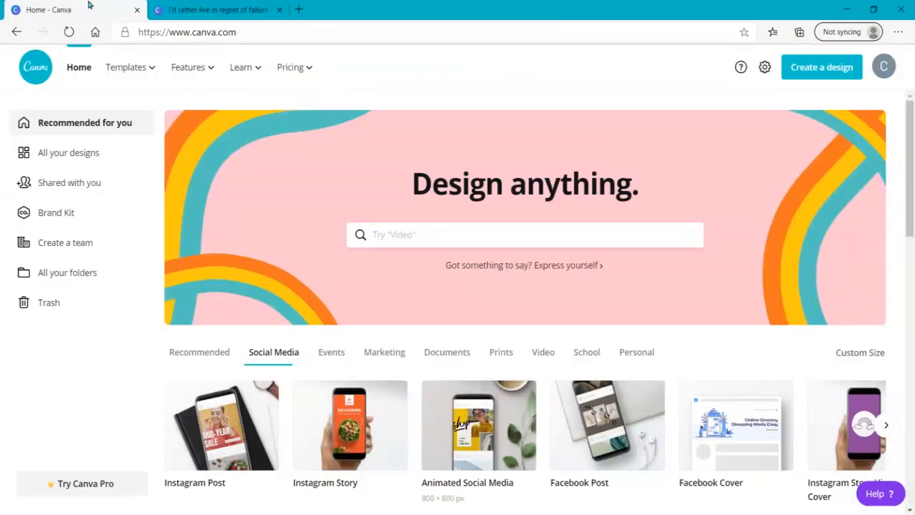
- Go to the Canva home page and create a new Presentation (16:9) design from the recommended formats
left_click(88, 7)
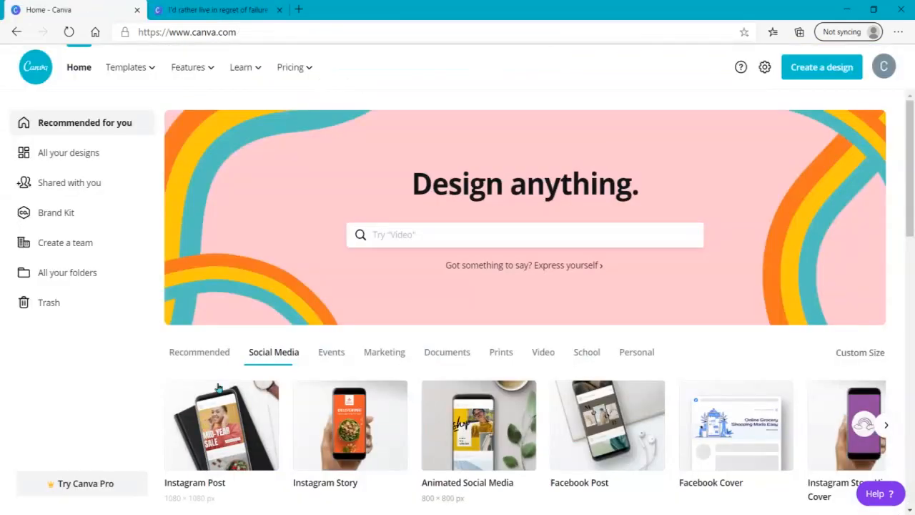
left_click(208, 355)
left_click(765, 431)
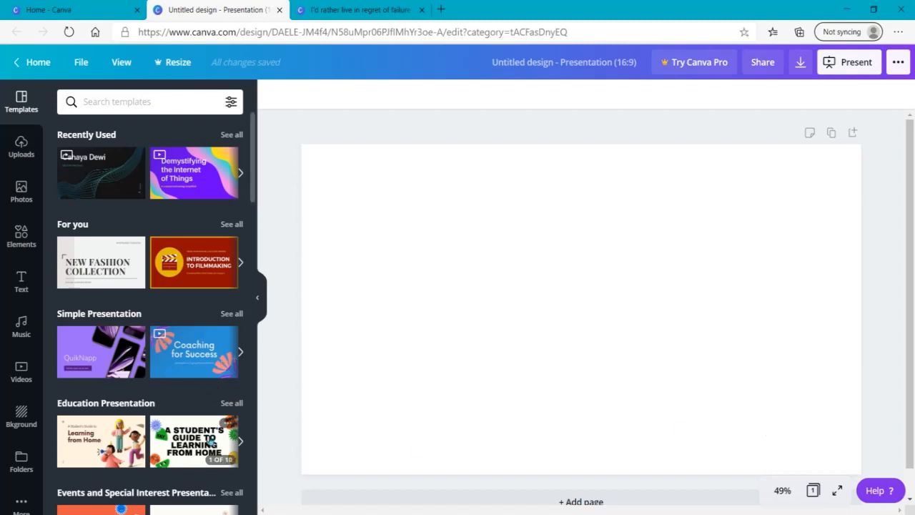
- Apply the "Learning from Home" cover page of the remote learning template to the blank presentation, and return to the template overview
left_click(82, 437)
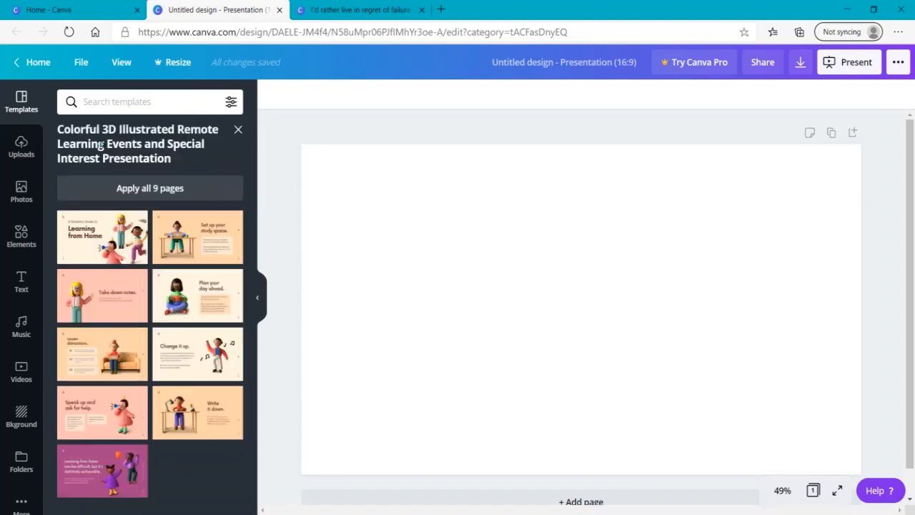
left_click(136, 252)
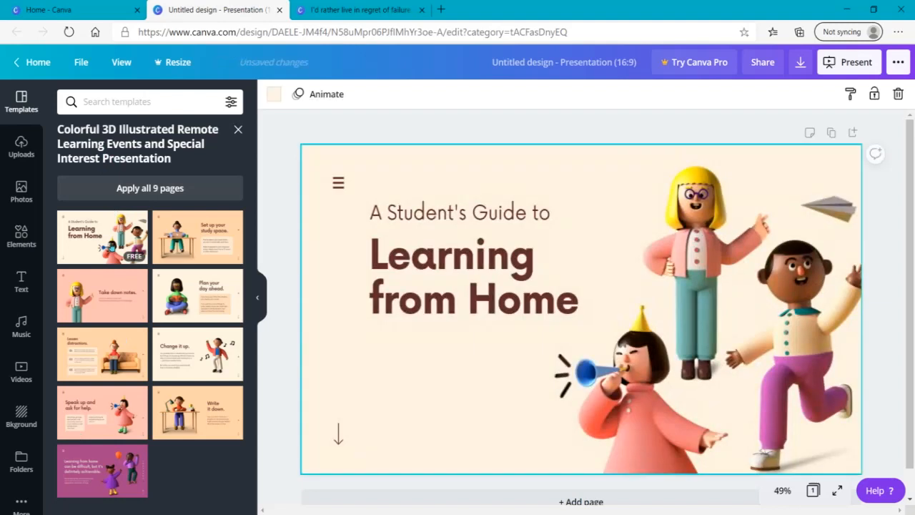
left_click(237, 130)
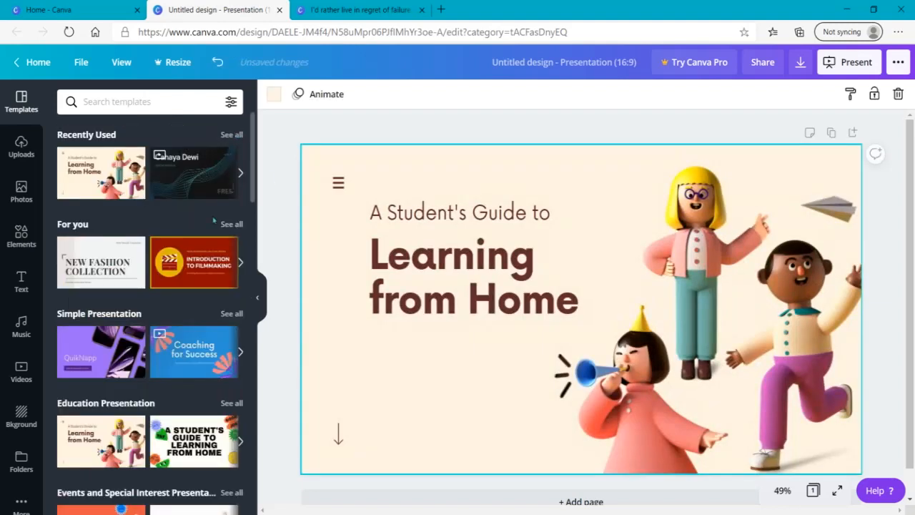
- Try the "Introduction to Filmmaking" template on the page, and replace it with the purple "QuikNapp" template
left_click_drag(184, 275, 429, 253)
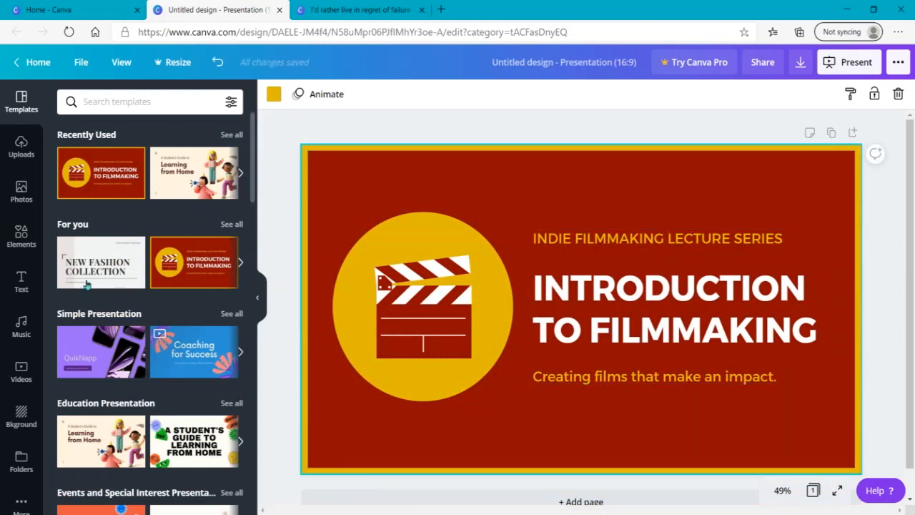
left_click_drag(118, 358, 419, 199)
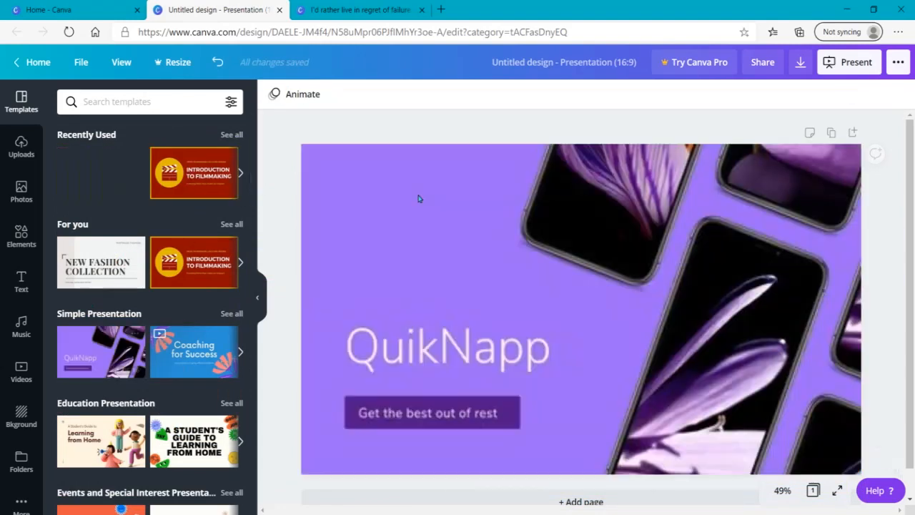
left_click(519, 201)
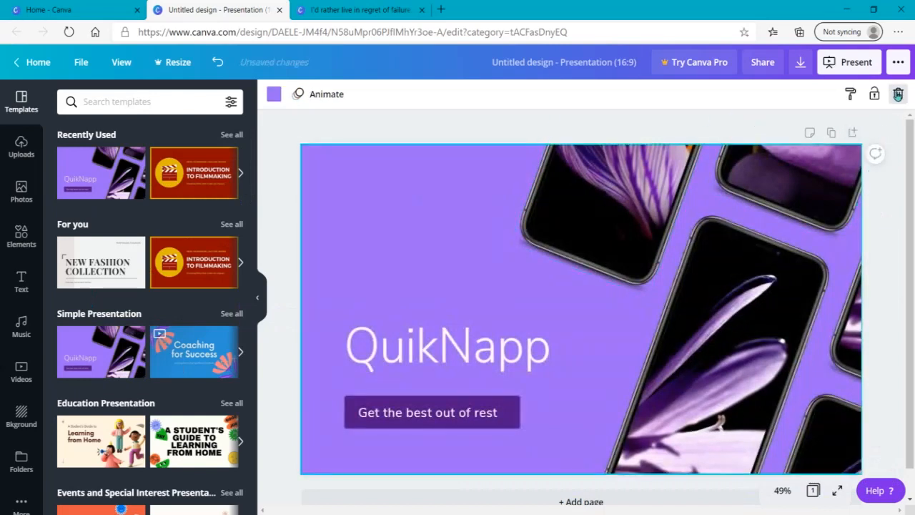
- Close the presentation design and return to the quote design
left_click(279, 10)
left_click(204, 9)
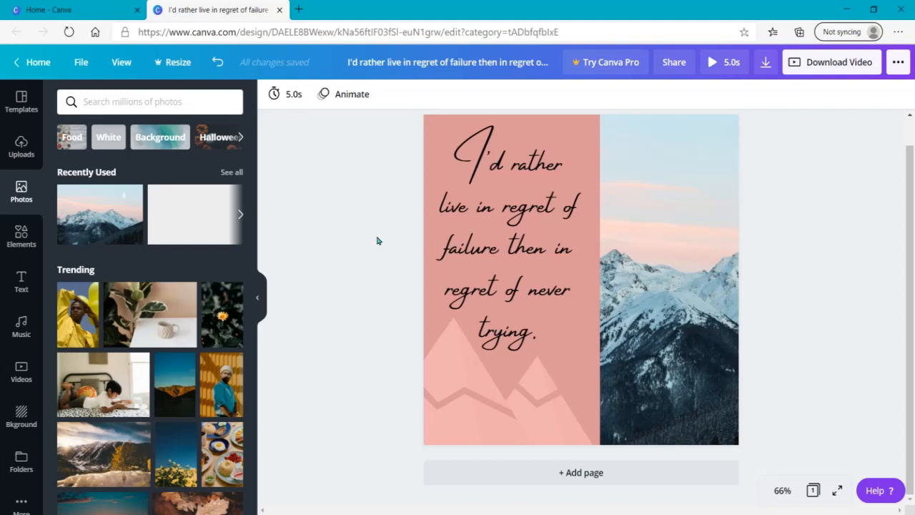
left_click(14, 106)
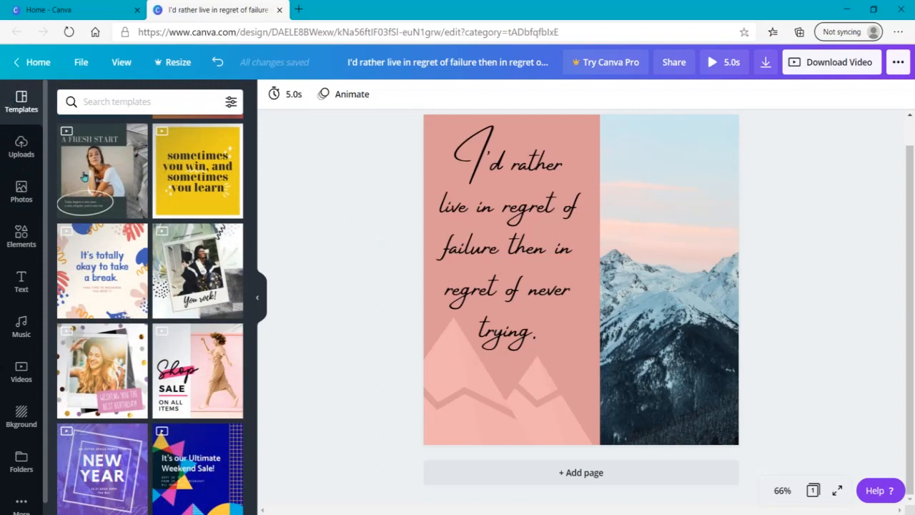
left_click_drag(253, 429, 247, 216)
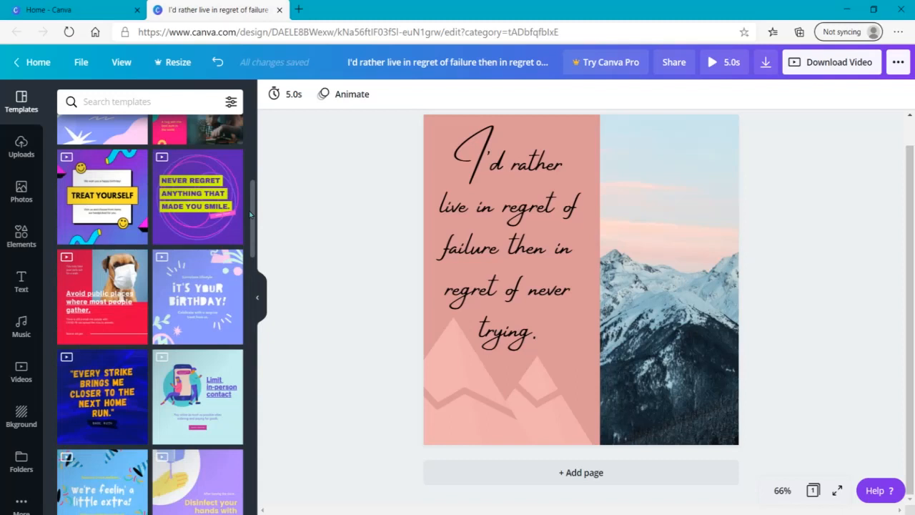
left_click_drag(252, 209, 248, 132)
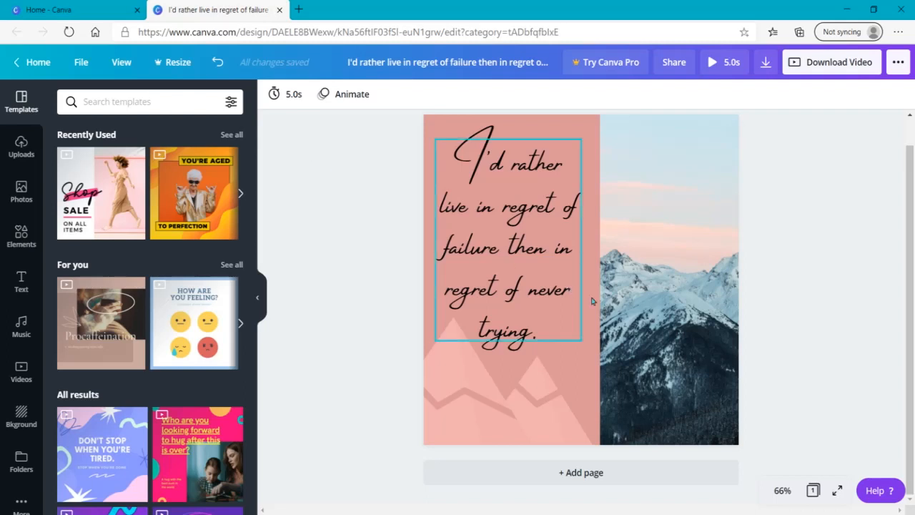
left_click_drag(262, 470, 599, 337)
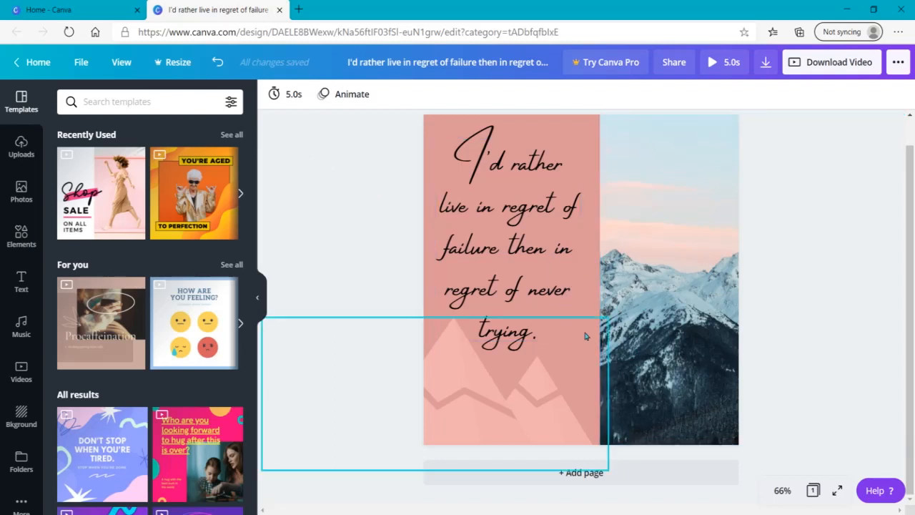
left_click_drag(586, 334, 572, 301)
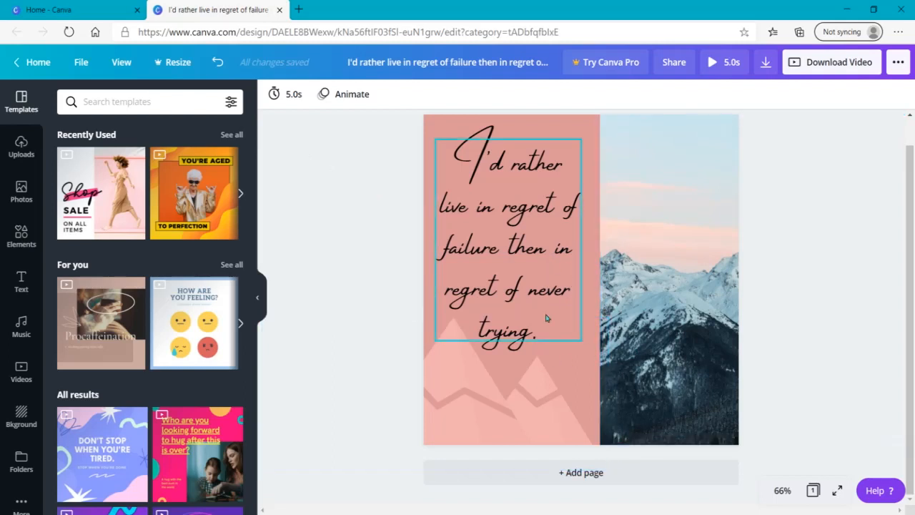